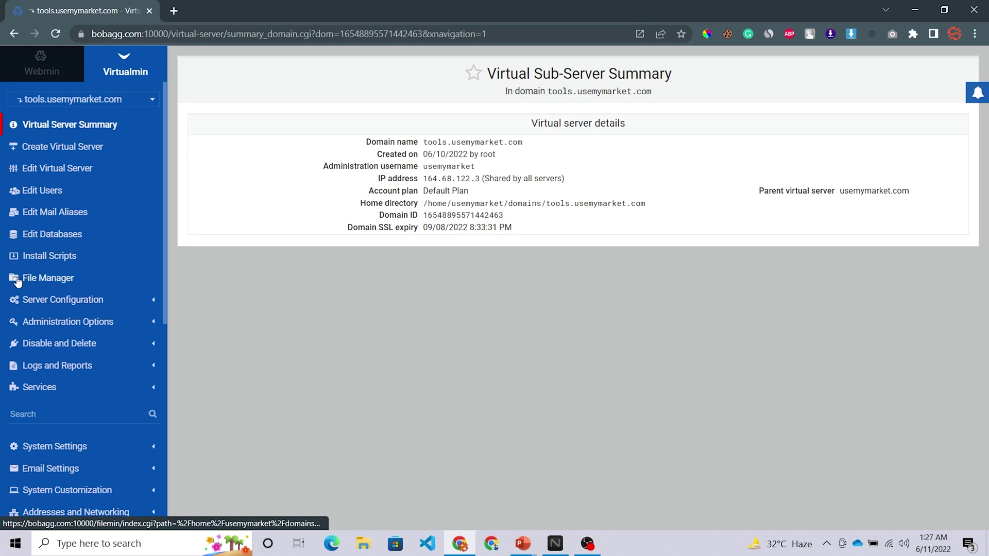
Open tools.usemymarket.com's File Manager and start Upload to current directory in public_html
left_click(44, 279)
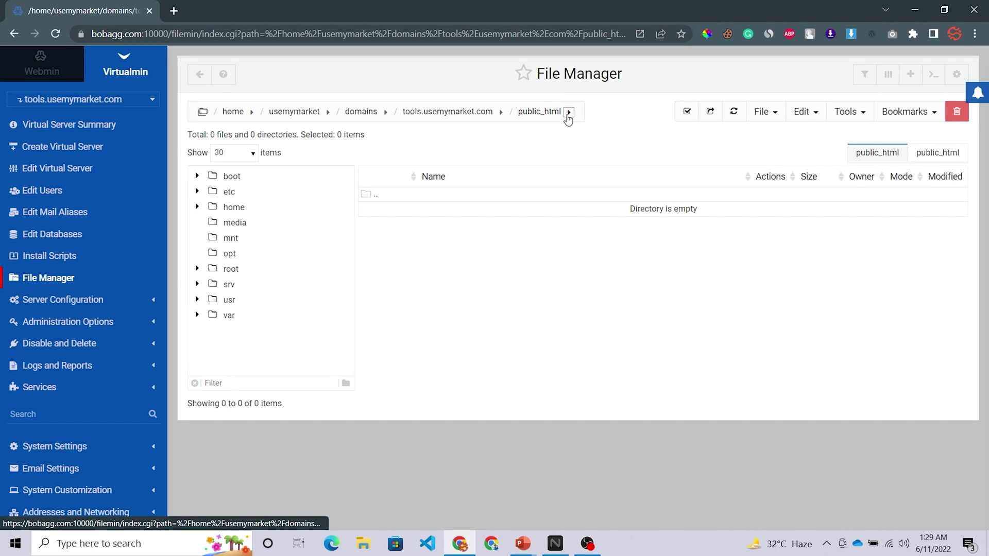
left_click(766, 111)
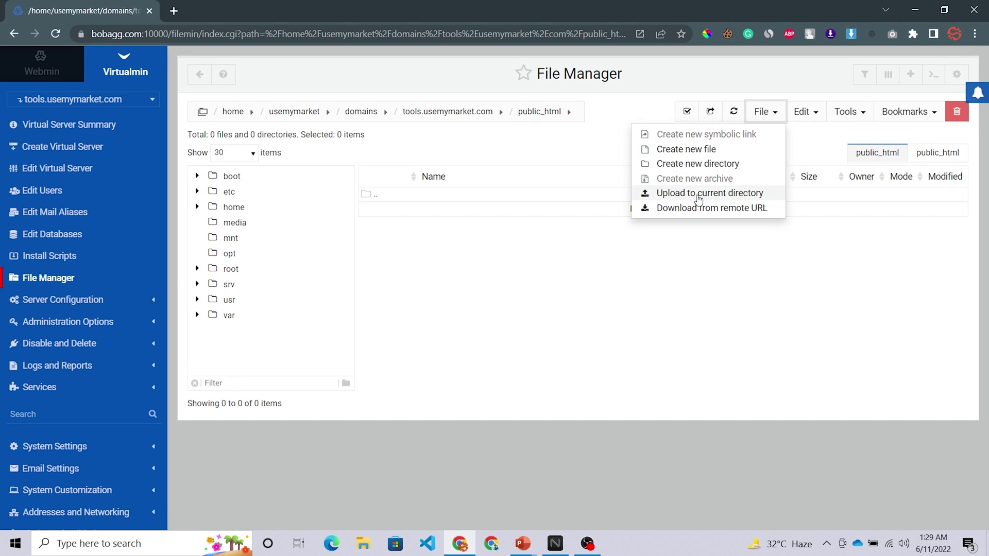
left_click(769, 113)
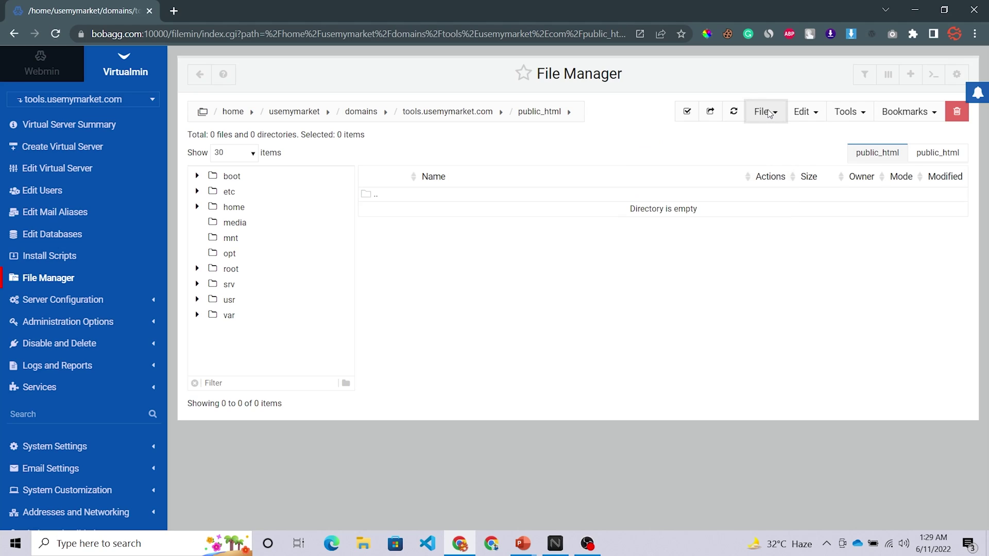
left_click(769, 114)
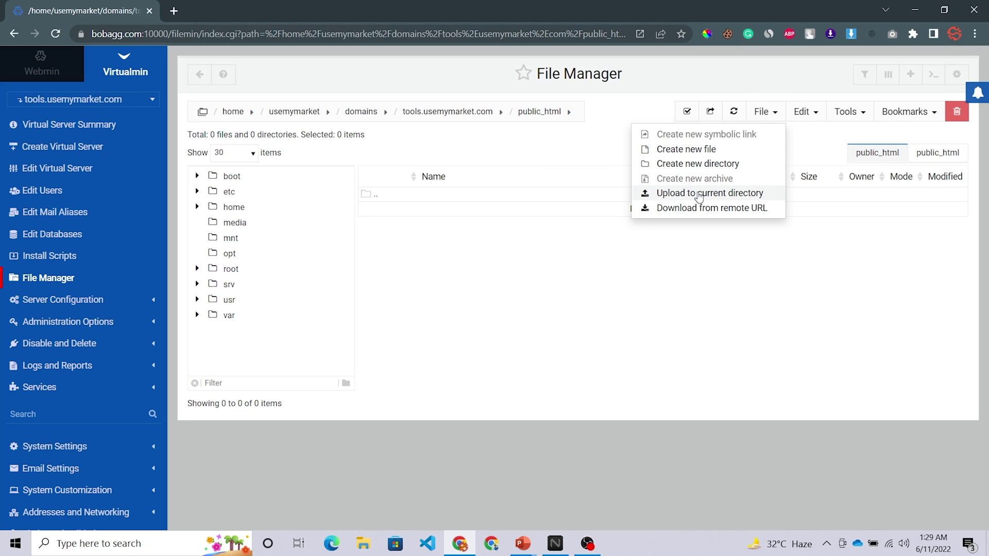
left_click(698, 196)
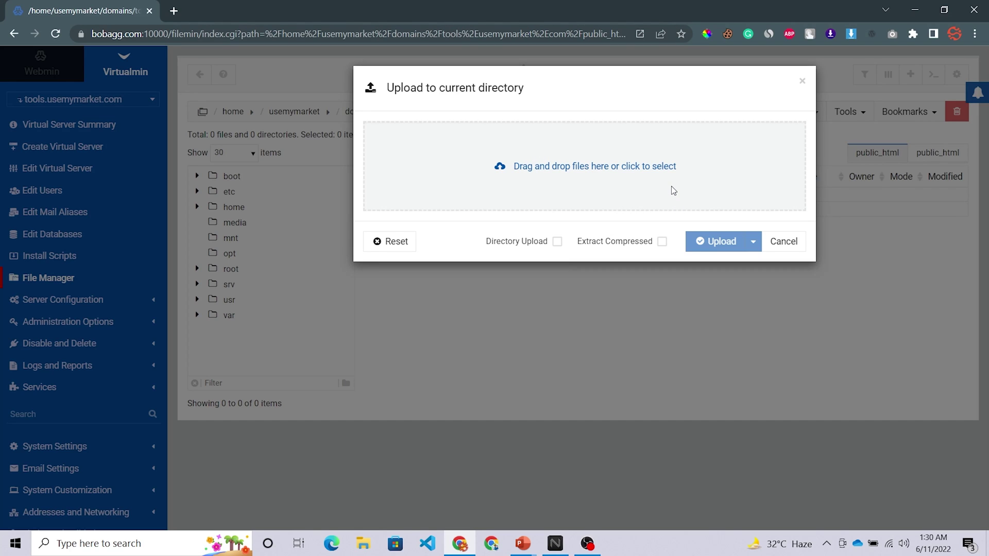
Browse up to Downloads > sumowebtools-1.0.4 and open its inner folder to pick the ZIP archive
left_click(675, 178)
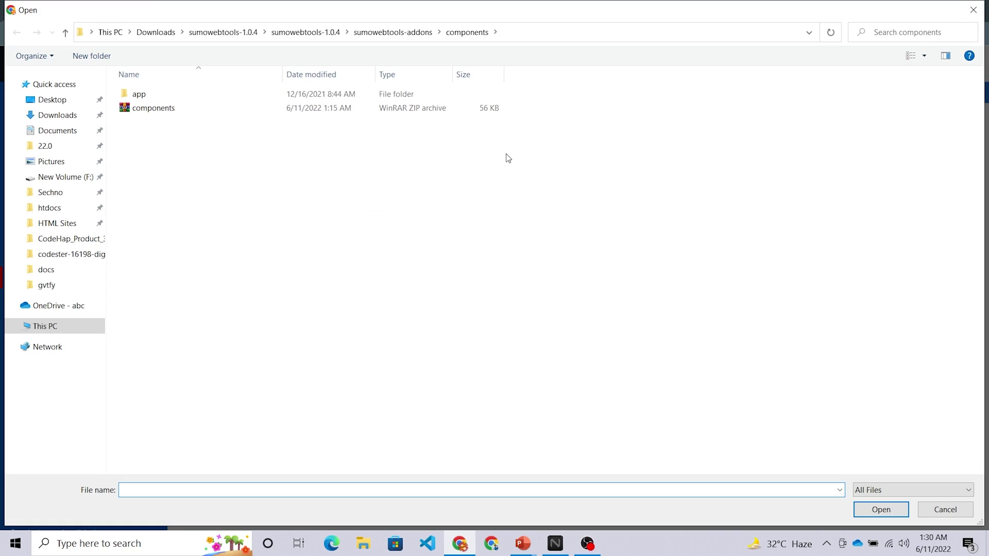
left_click(66, 34)
left_click(65, 34)
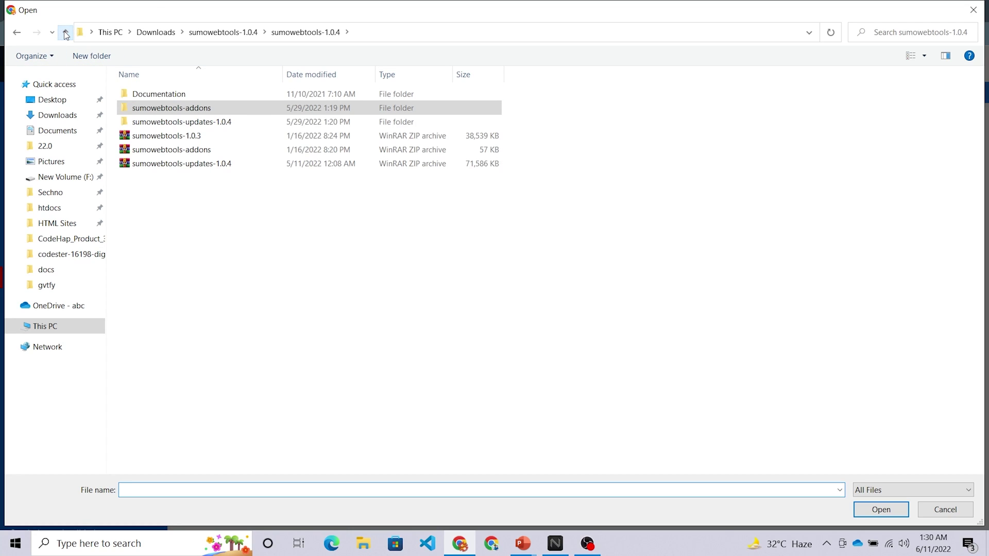
left_click(66, 34)
left_click(187, 97)
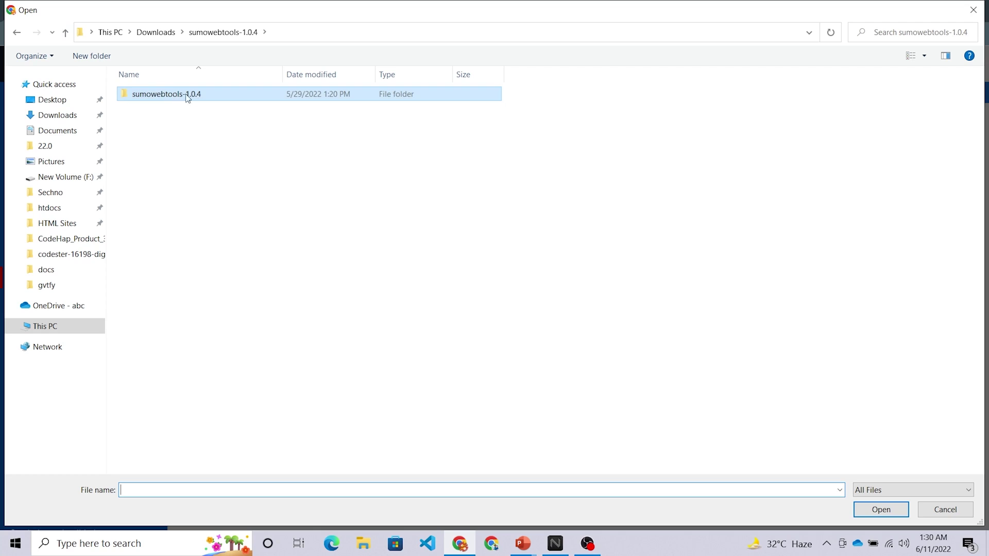
double_click(205, 93)
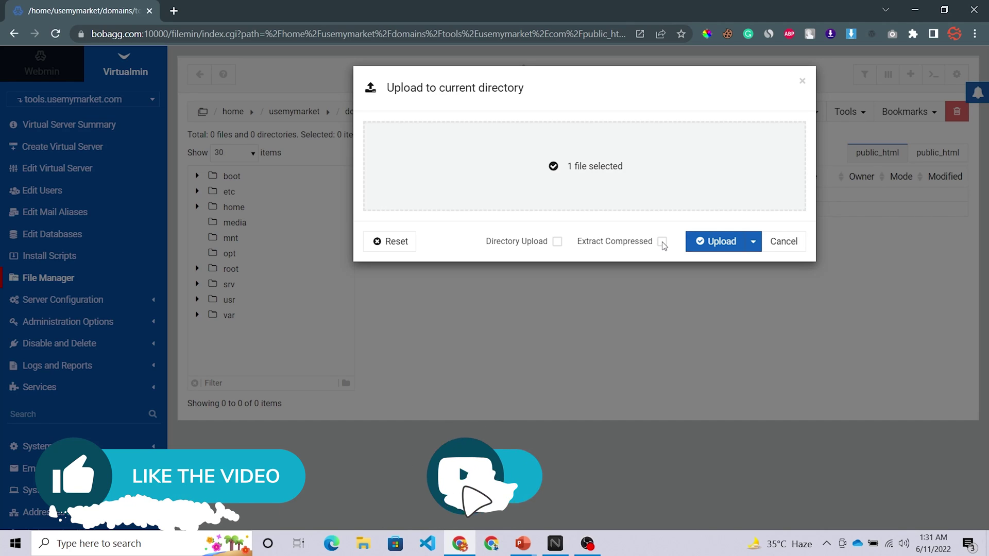
Upload the archive with Extract Compressed enabled so it unpacks into sumowebtools-1.0.3
left_click(662, 242)
left_click(716, 240)
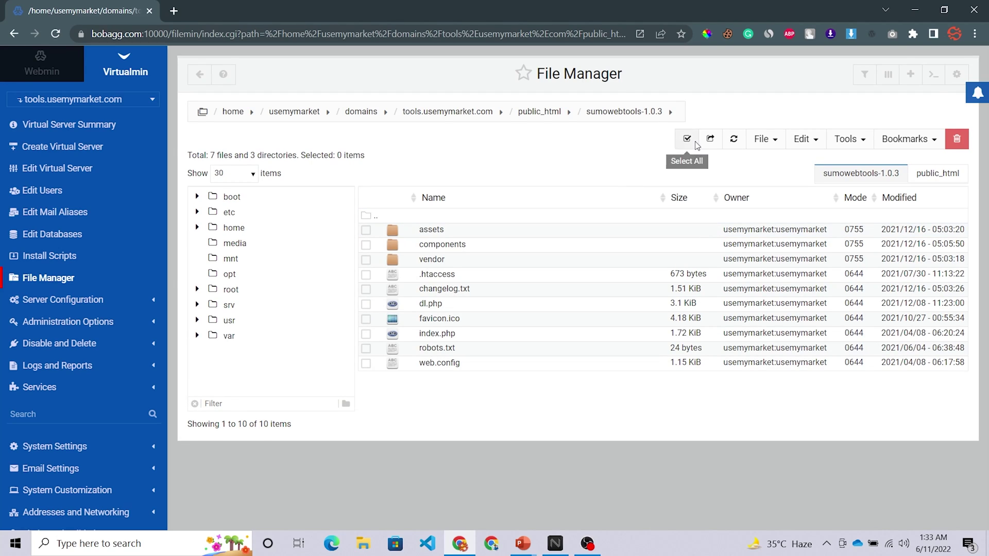
Select all 10 items in sumowebtools-1.0.3 and cut them with Edit > Cut
left_click(687, 140)
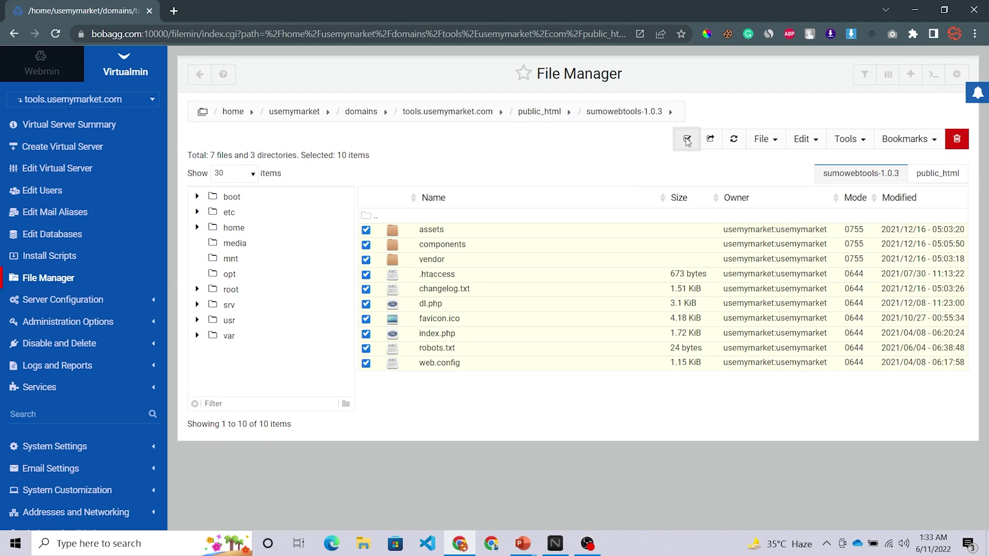
left_click(803, 139)
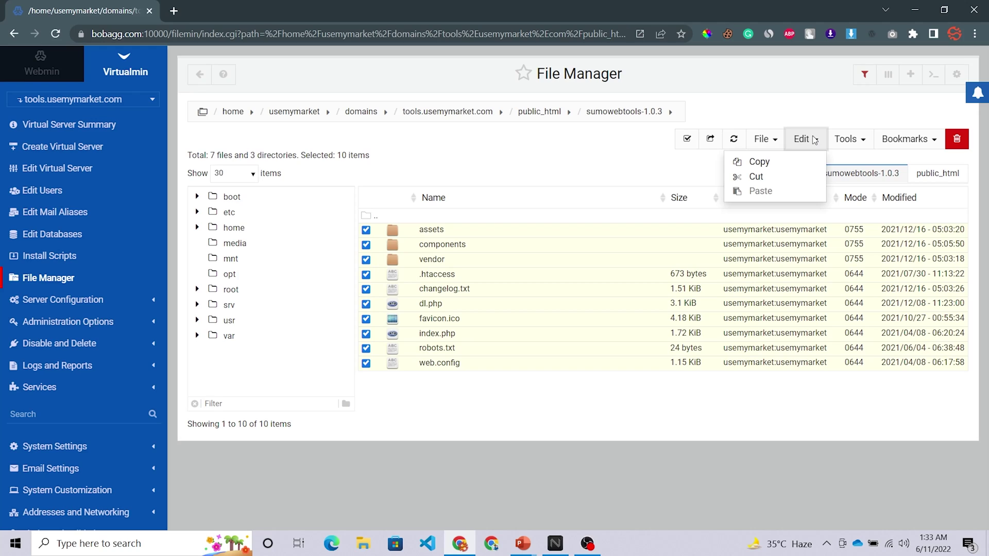
left_click(772, 178)
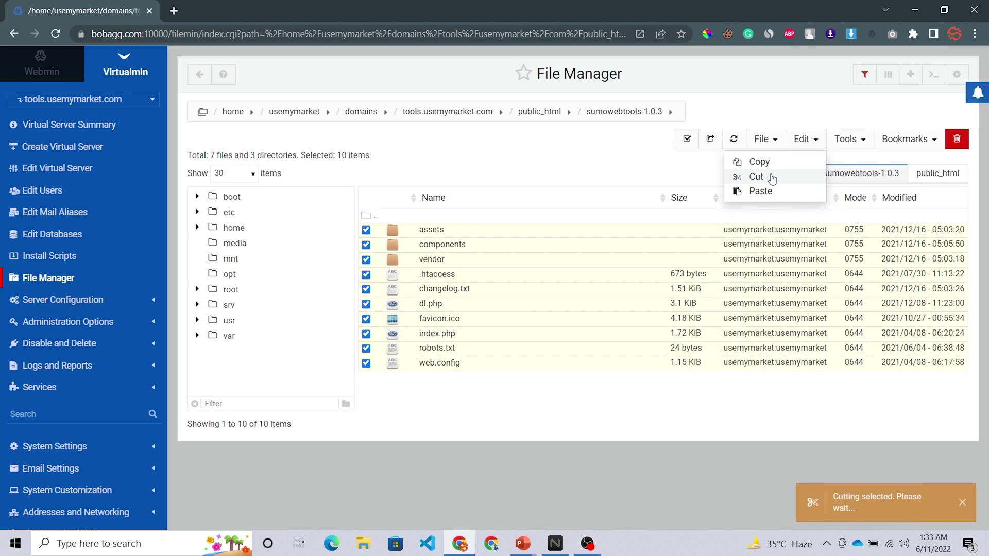
Paste the cut site files into the public_html folder
left_click(543, 113)
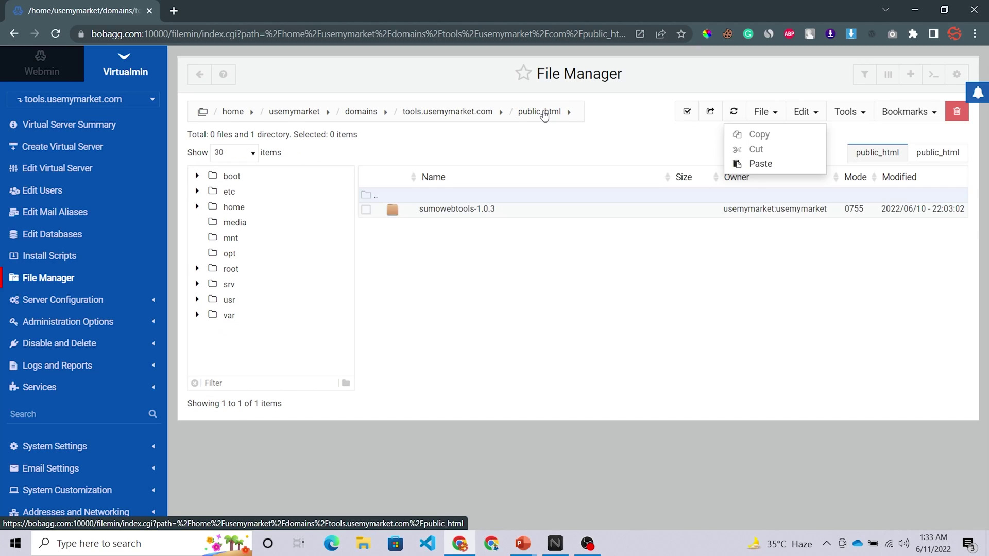
left_click(761, 164)
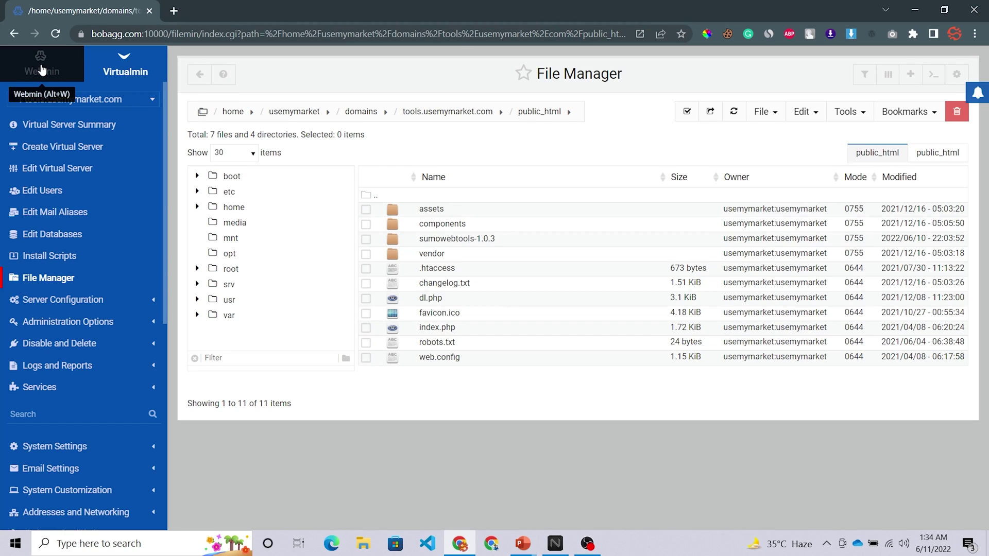
Switch to Webmin, search modules for 'databa' and open MySQL Database Server
left_click(42, 69)
left_click(54, 103)
type("databa")
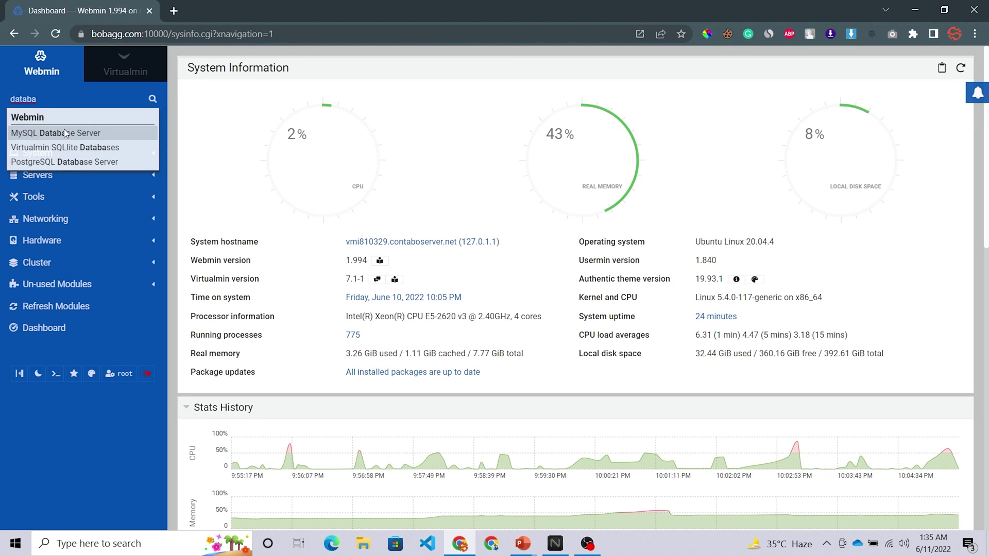
left_click(38, 133)
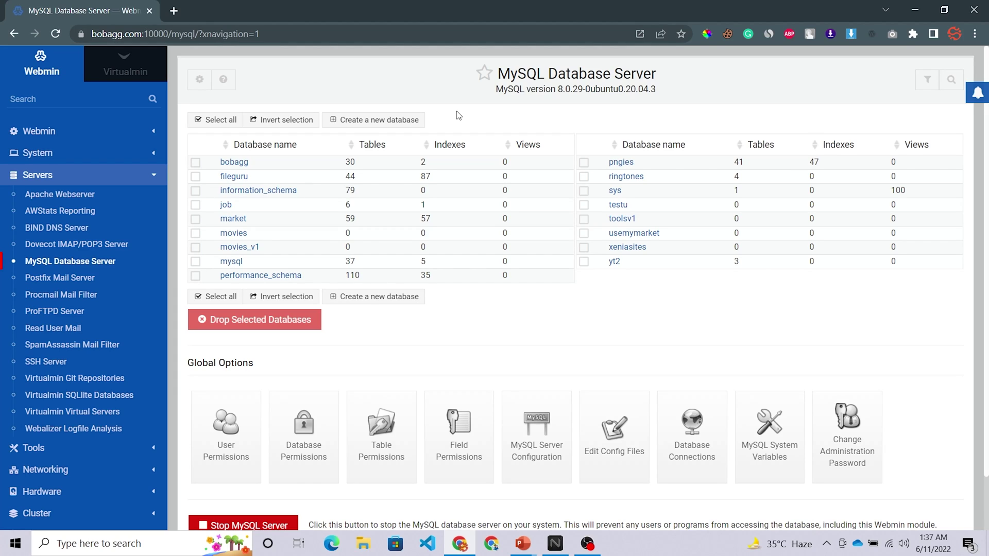
Create an empty MySQL database named test
left_click(379, 122)
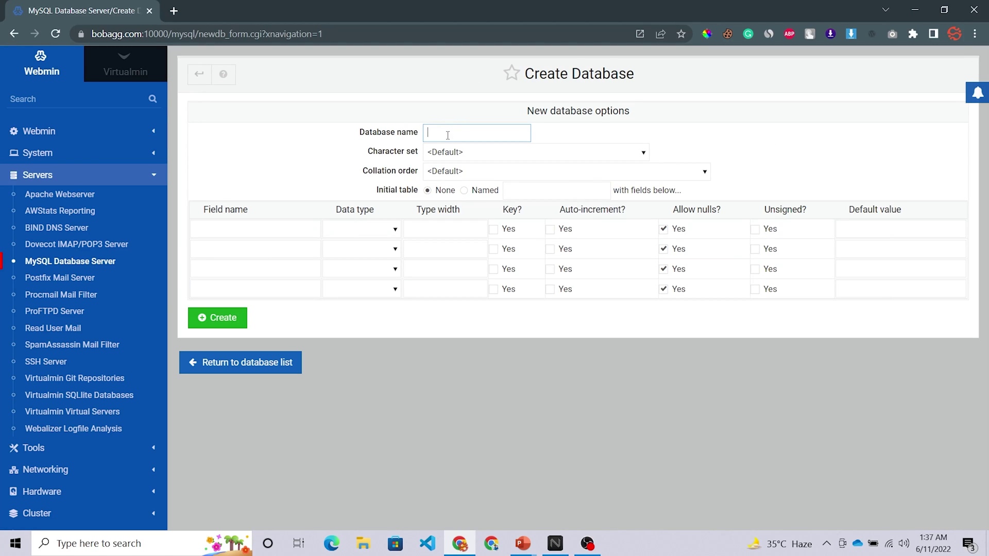
type("testu")
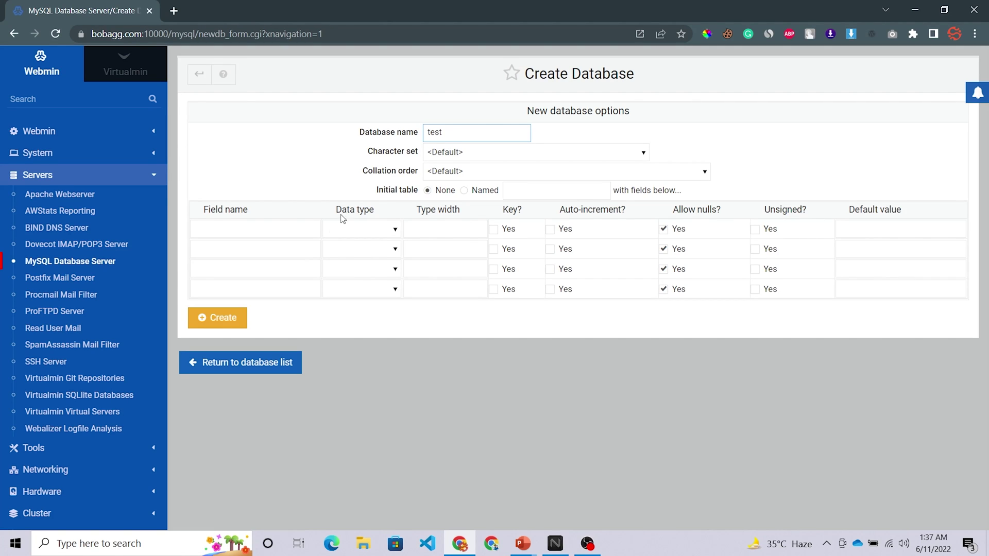
left_click(230, 319)
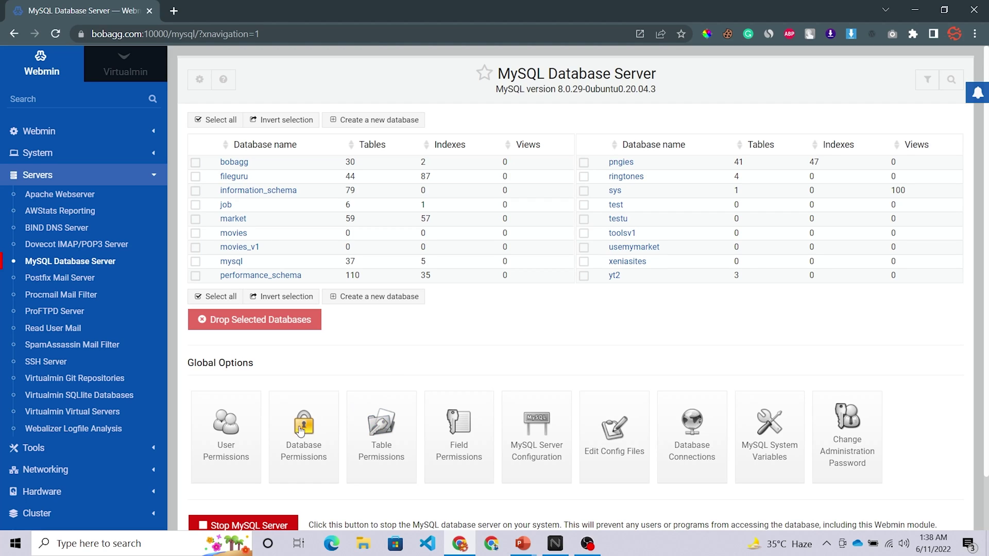
Start a new MySQL user with username testing and enter its password
left_click(231, 444)
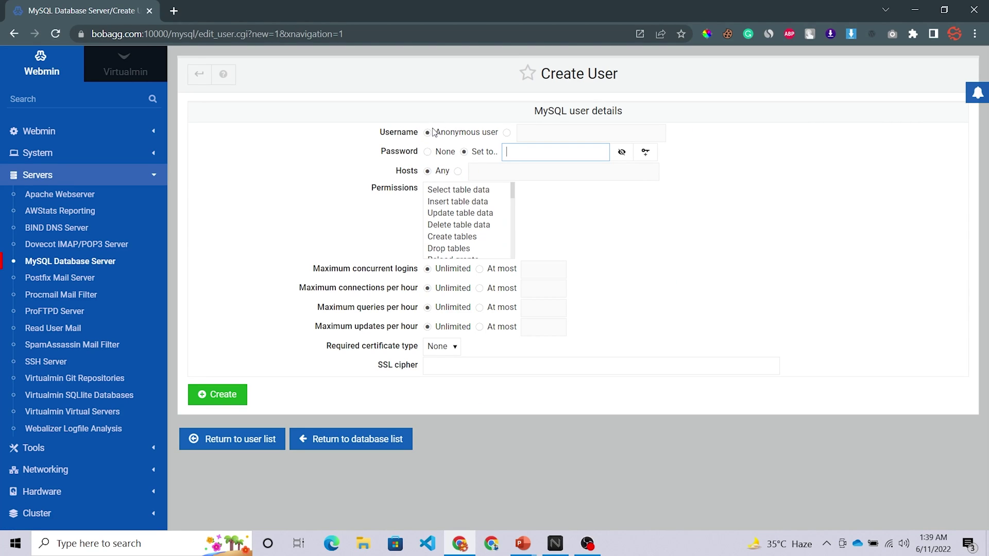
left_click(507, 133)
left_click(539, 135)
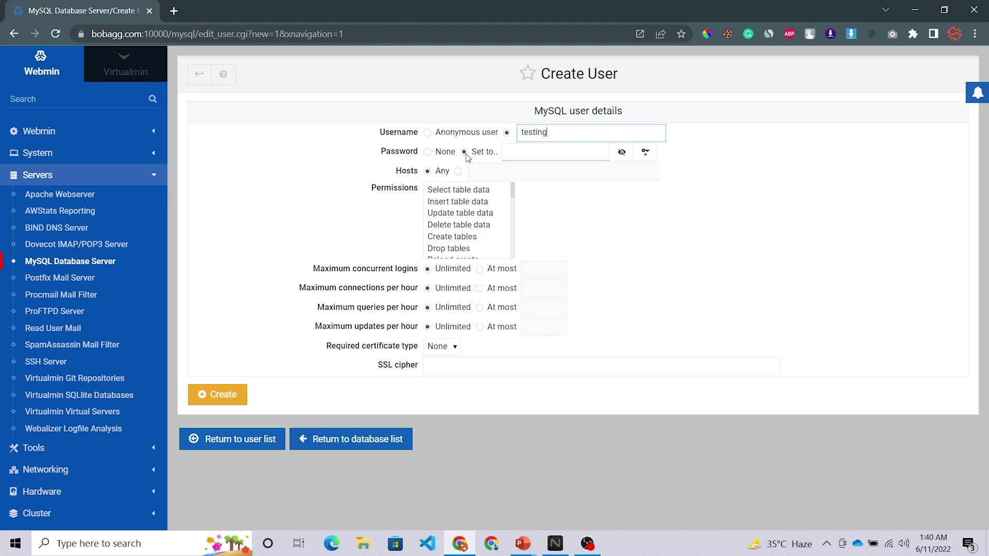
left_click(525, 153)
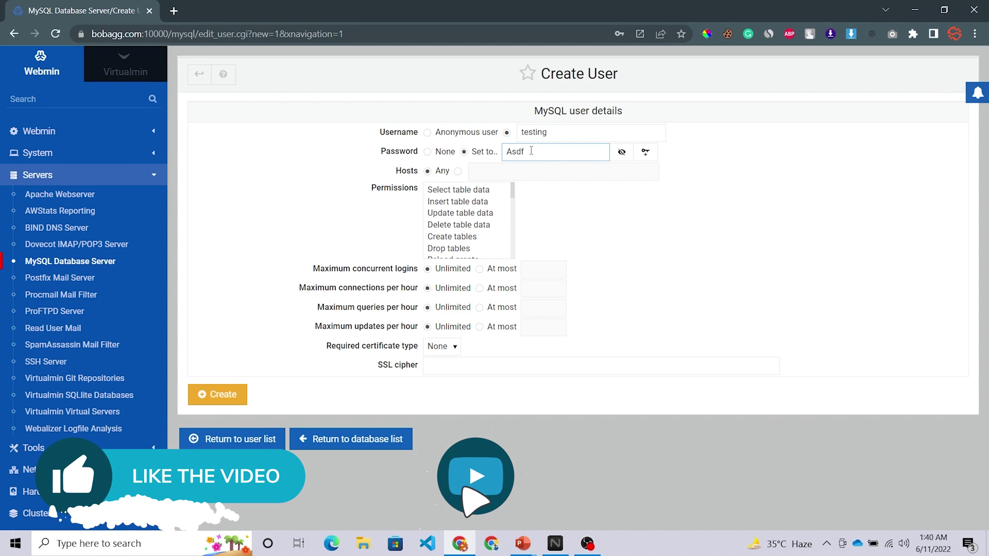
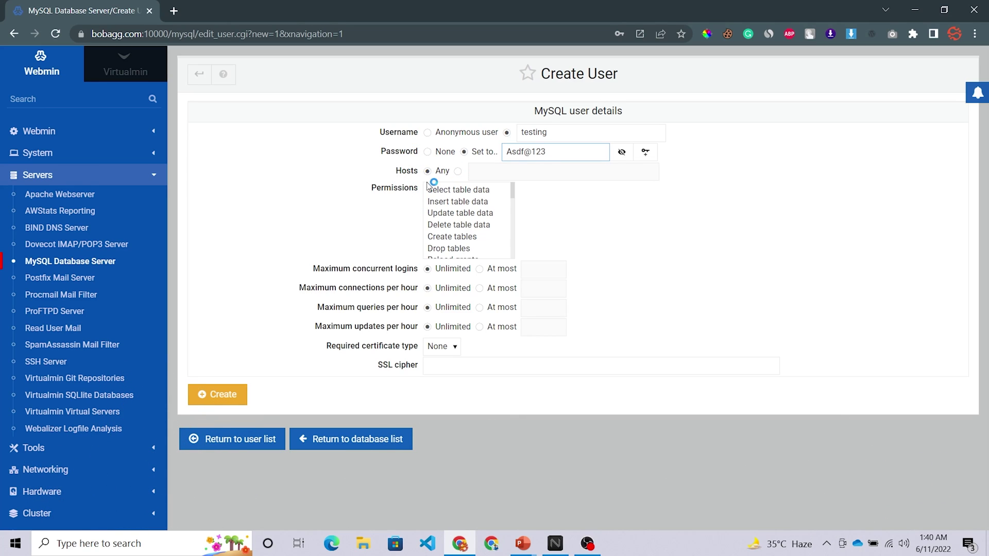
Restrict the user to host localhost and select every permission in the list
left_click(459, 171)
left_click(503, 171)
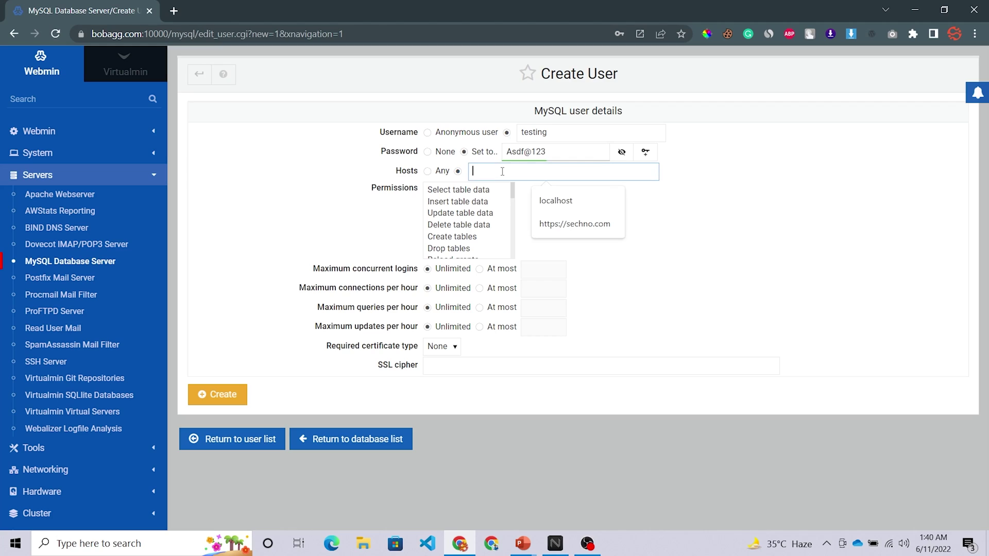
type("localhost")
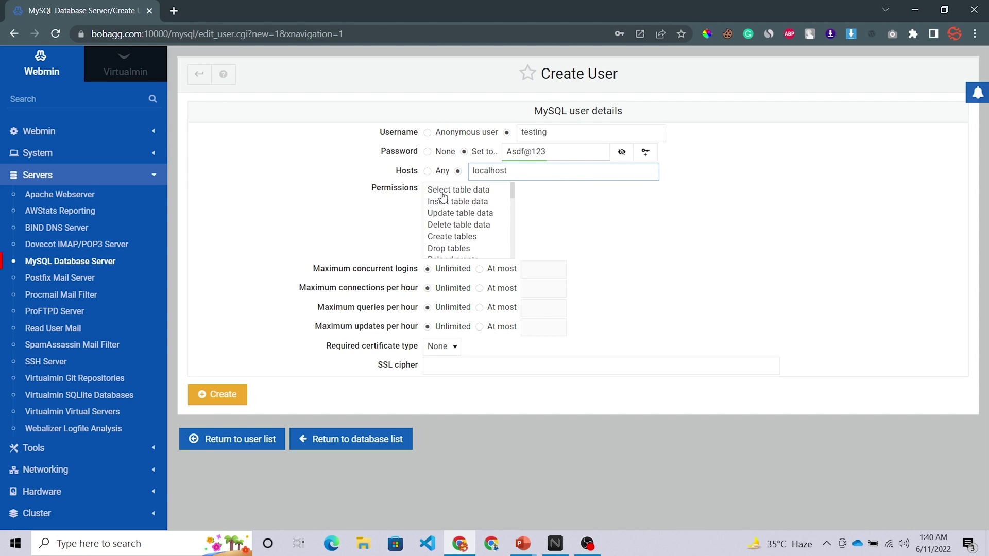
left_click(454, 191)
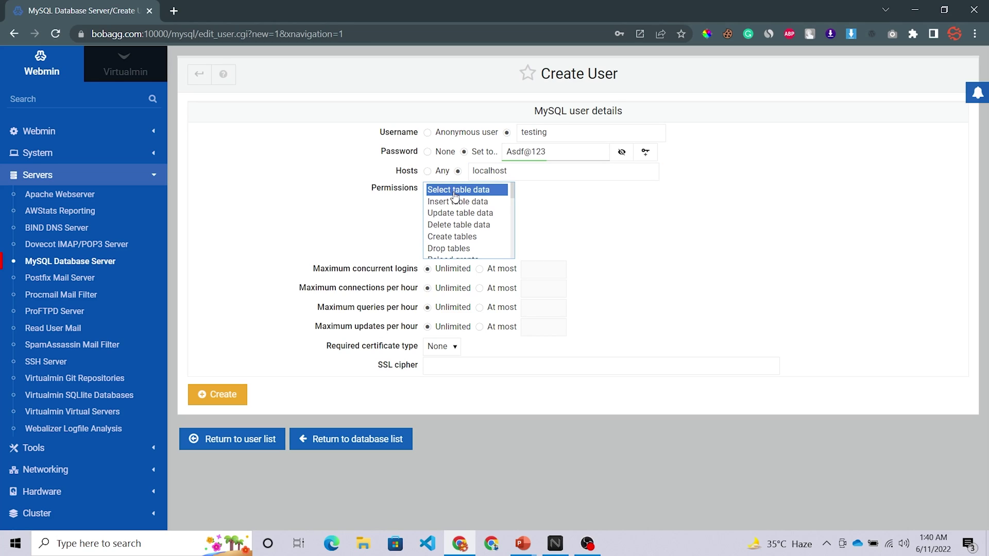
scroll(457, 219, "down", 5)
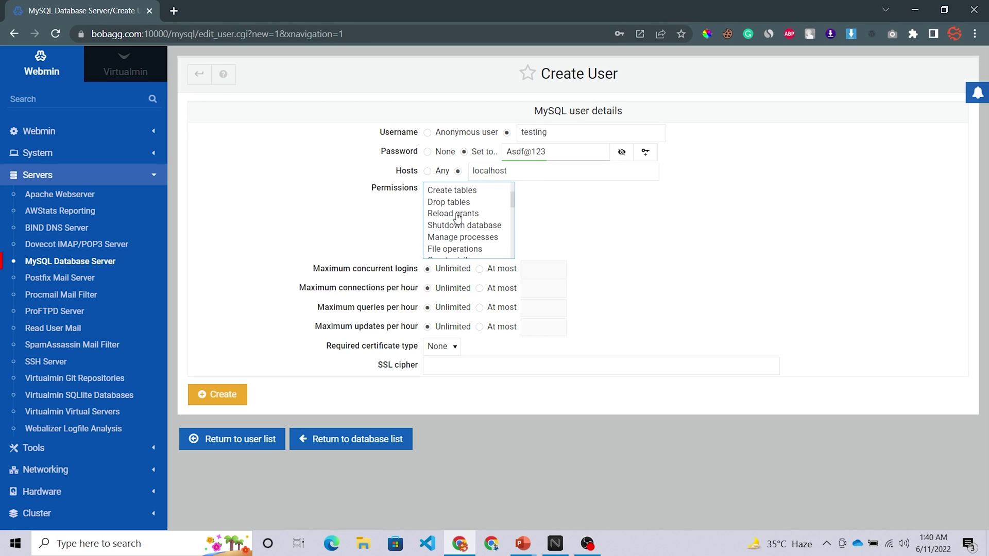
scroll(457, 223, "down", 5)
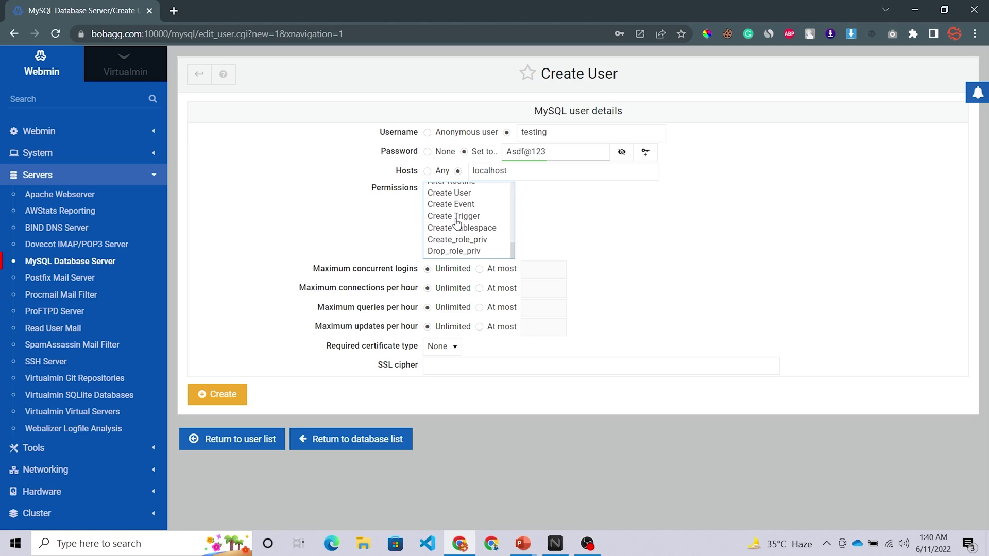
left_click(448, 251, "shift")
scroll(447, 256, "up", 10)
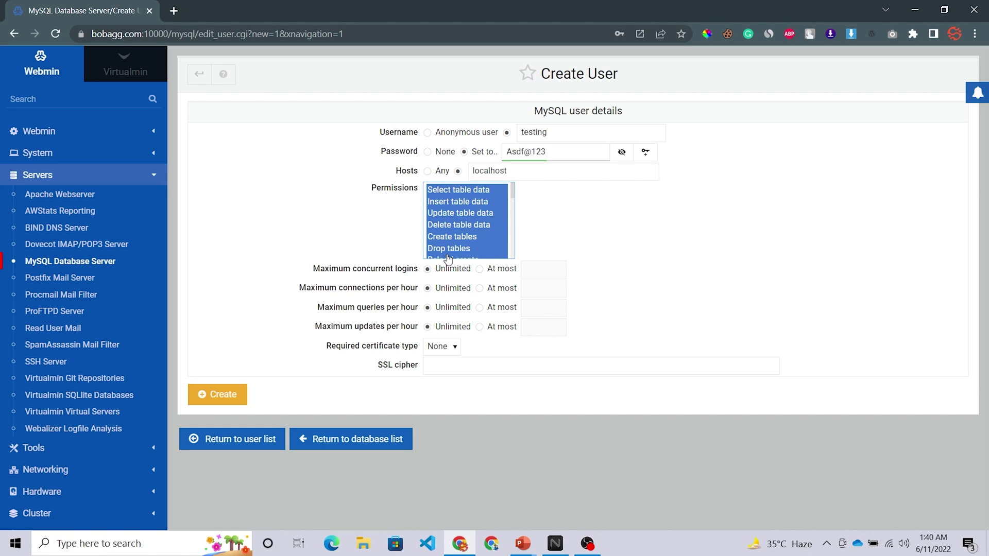
scroll(448, 256, "down", 3)
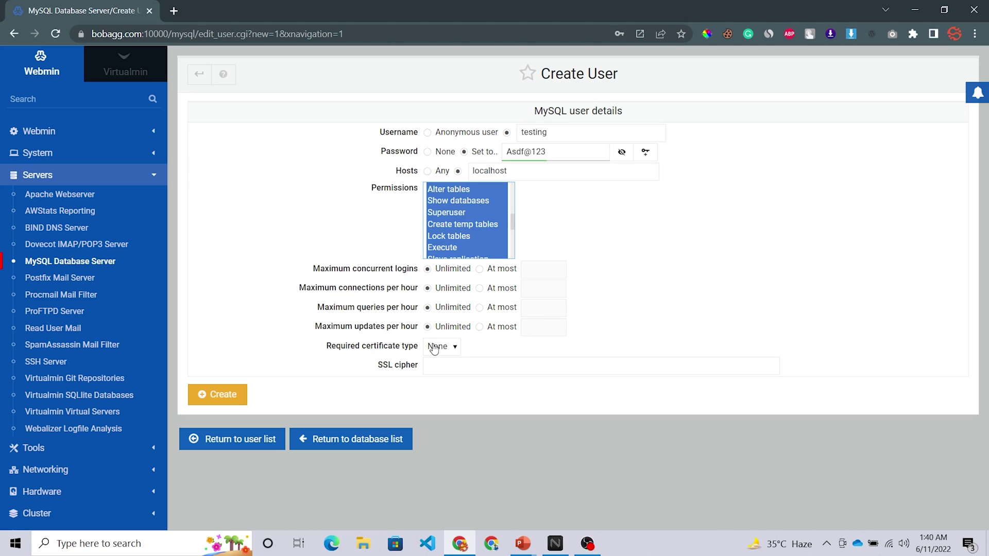
Submit the new user testing, then return to the MySQL database list
left_click(230, 406)
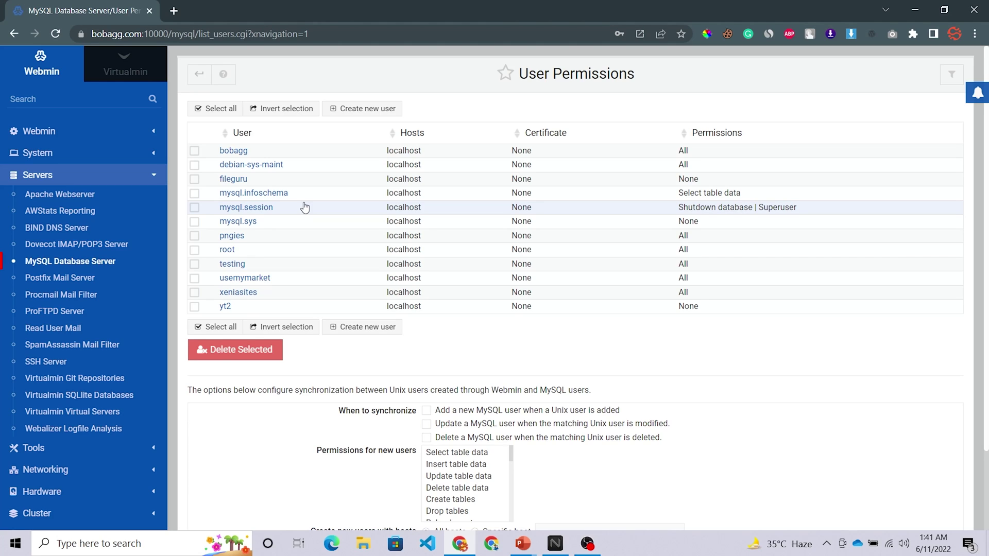
scroll(305, 207, "down", 2)
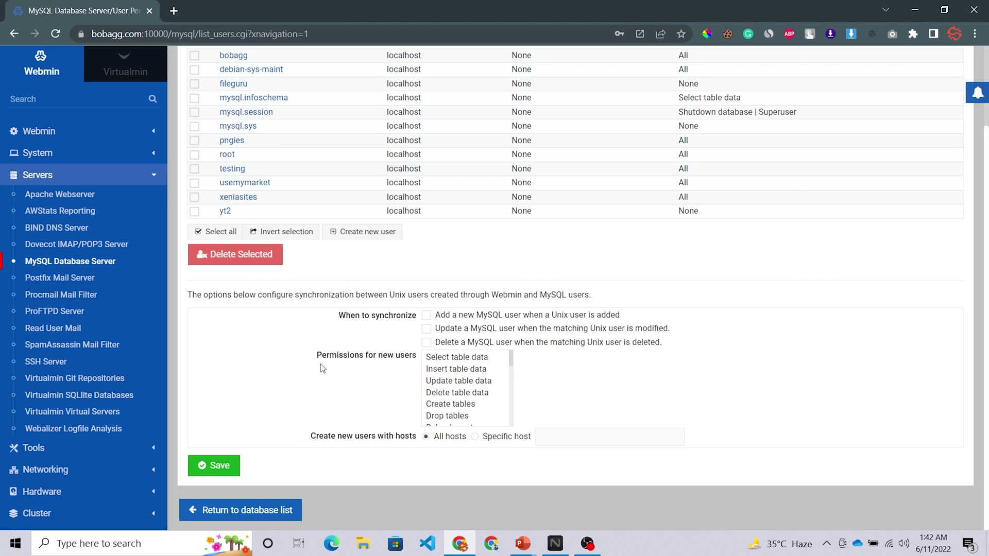
left_click(242, 507)
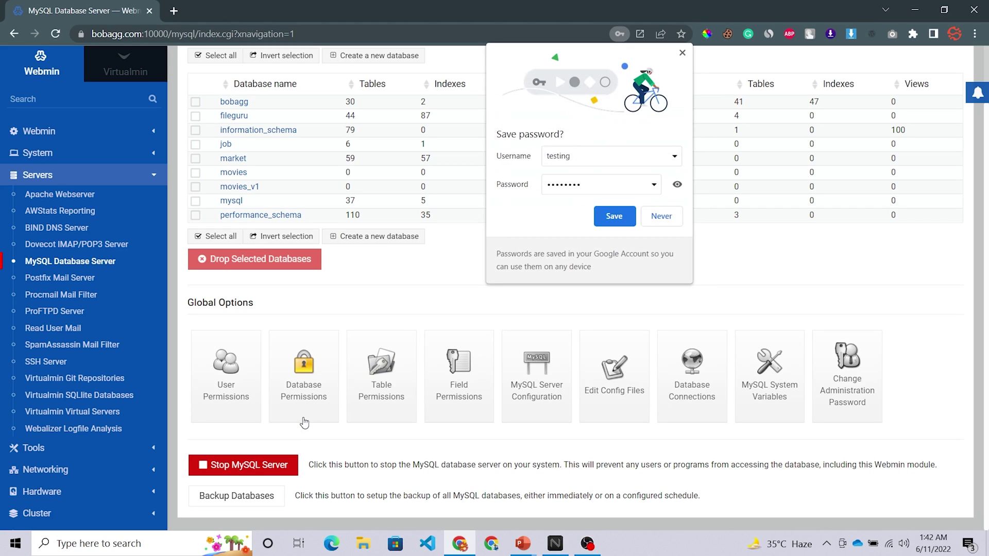
Begin new database permissions and choose the test database as the selected database
left_click(310, 391)
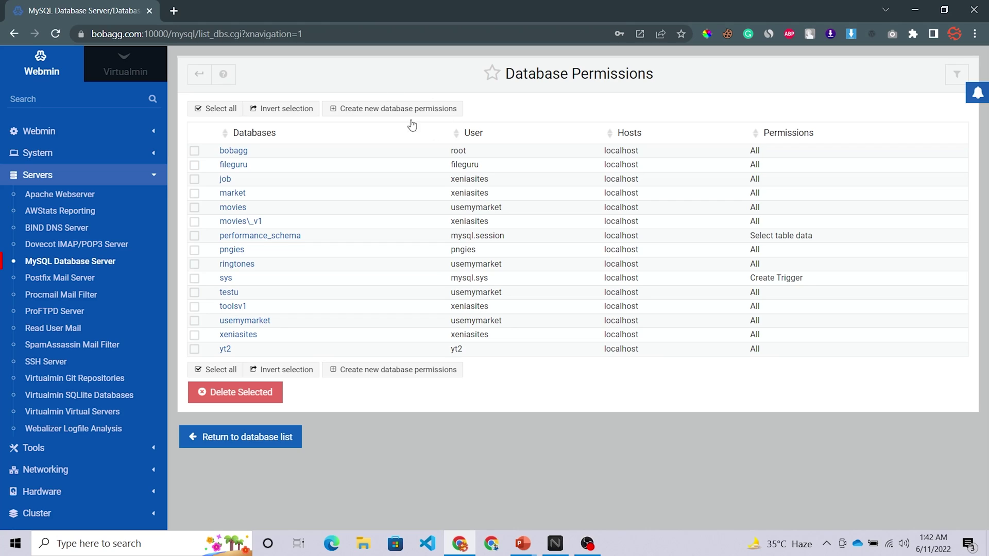
left_click(401, 108)
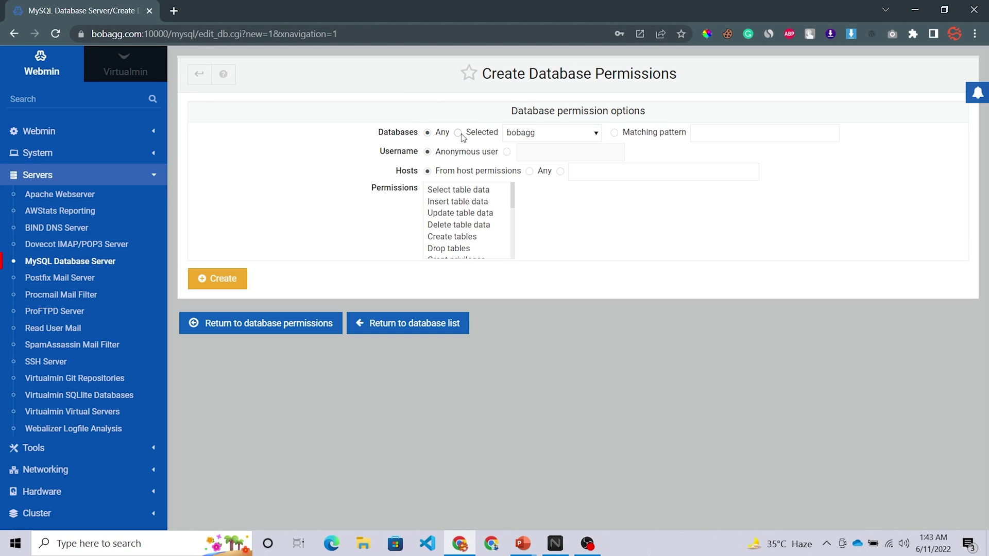
left_click(517, 137)
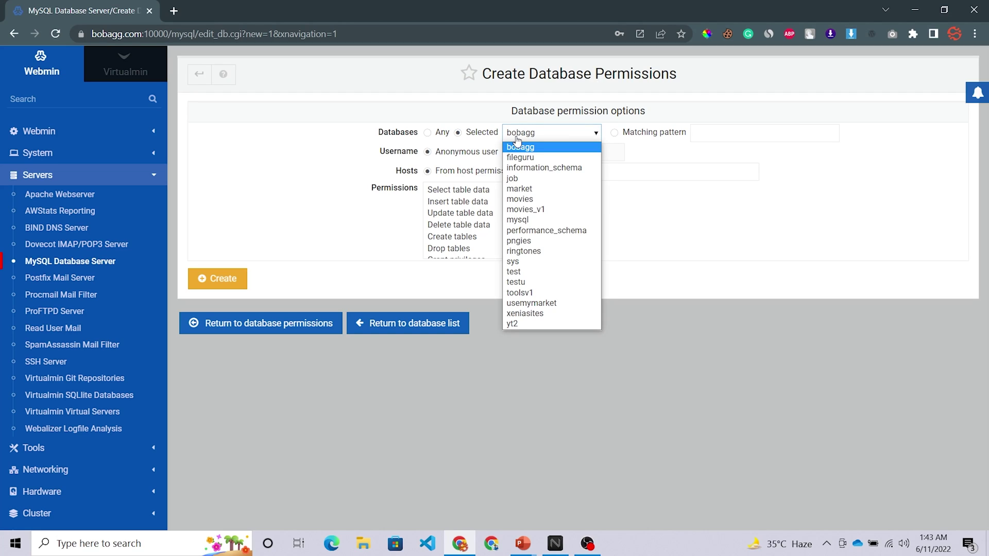
left_click(518, 138)
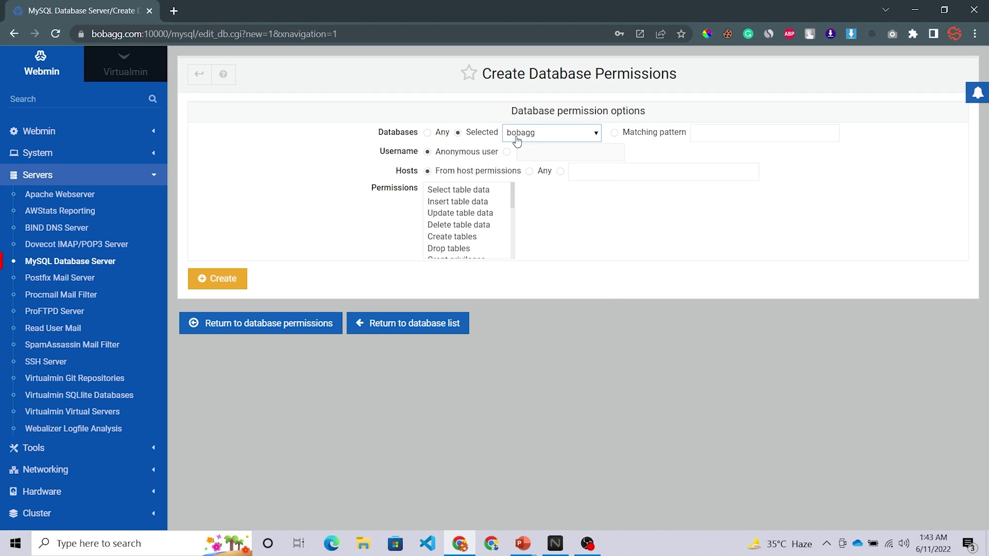
left_click(639, 133)
left_click(538, 135)
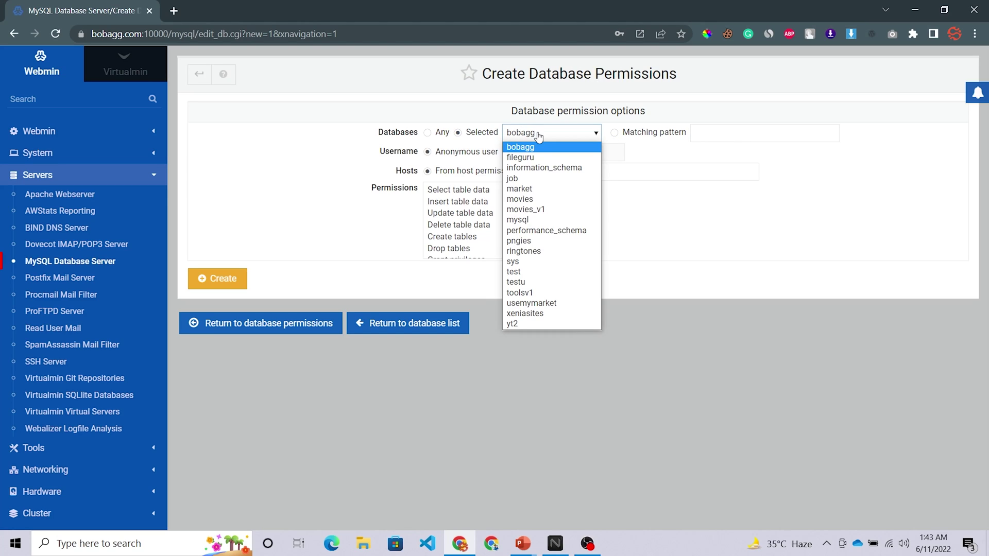
left_click(538, 274)
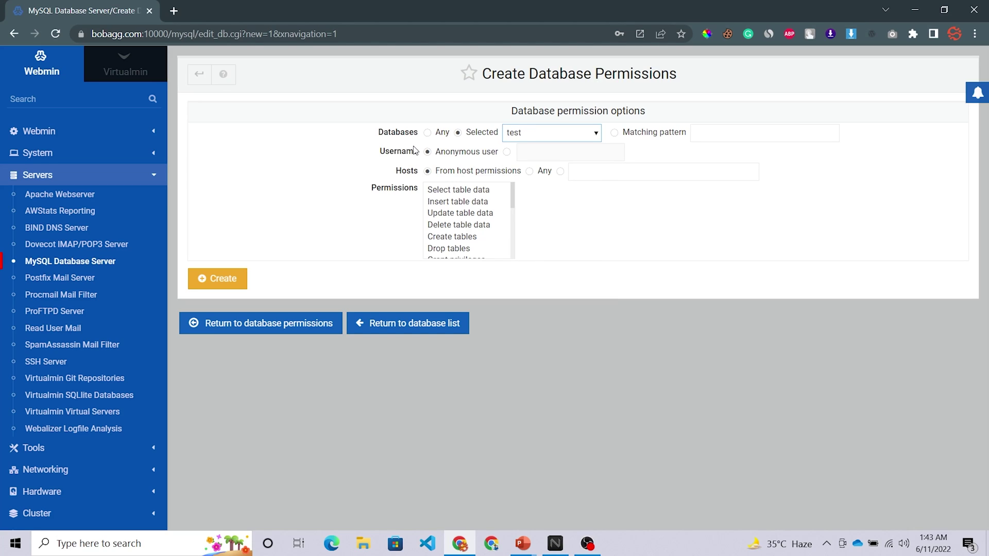
Set username testing and host localhost, and select all permissions through Create Trigger
left_click(507, 152)
left_click(553, 155)
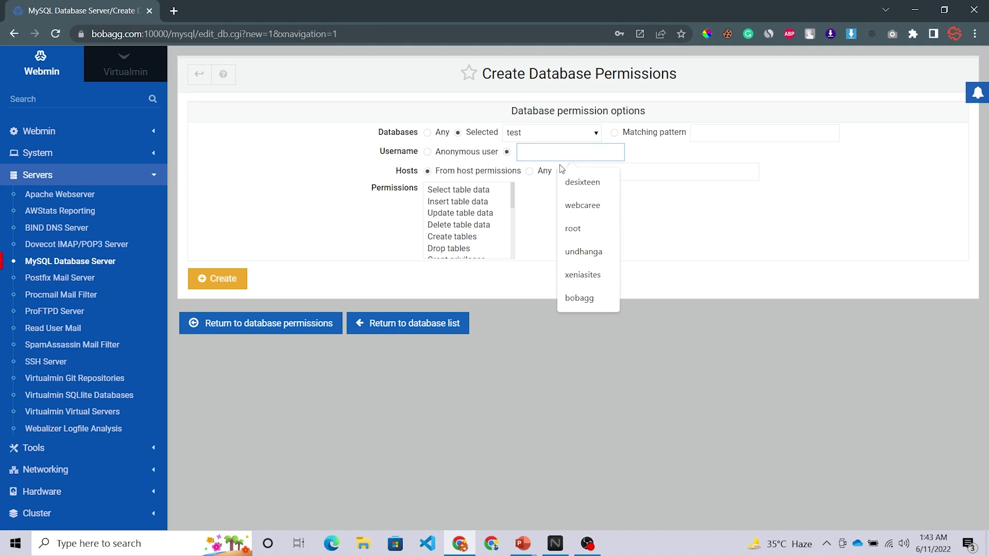
type("testing")
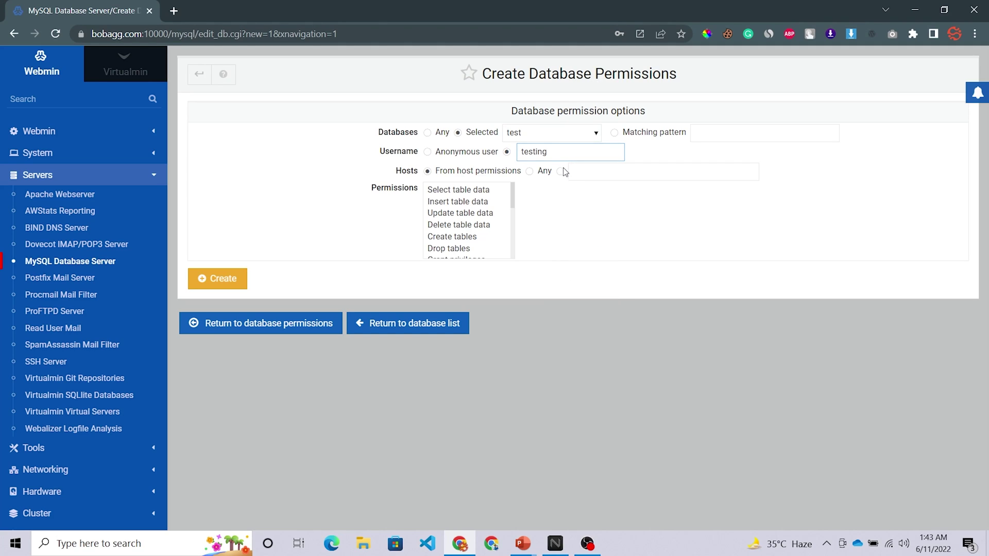
left_click(560, 171)
left_click(594, 178)
type("localhost")
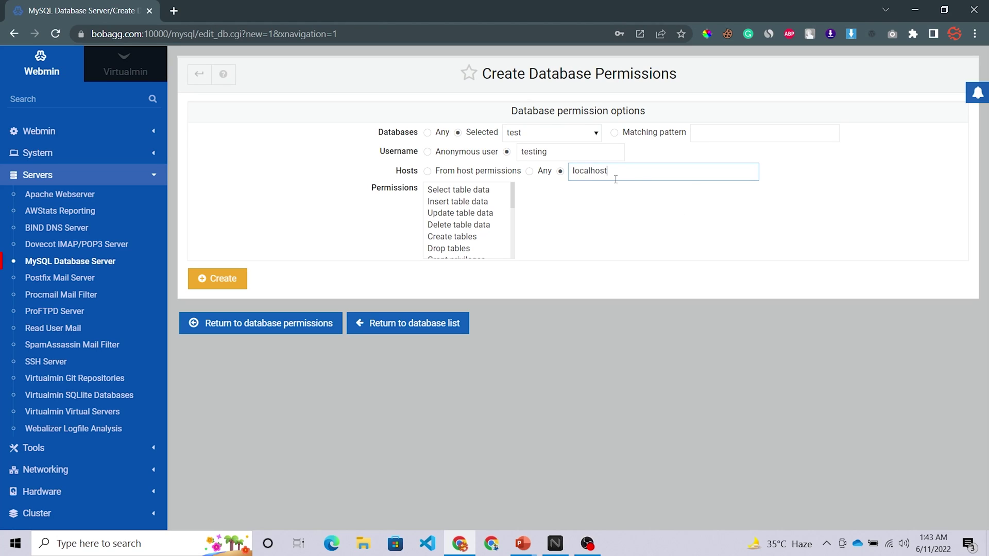
left_click(461, 194)
scroll(461, 195, "down", 3)
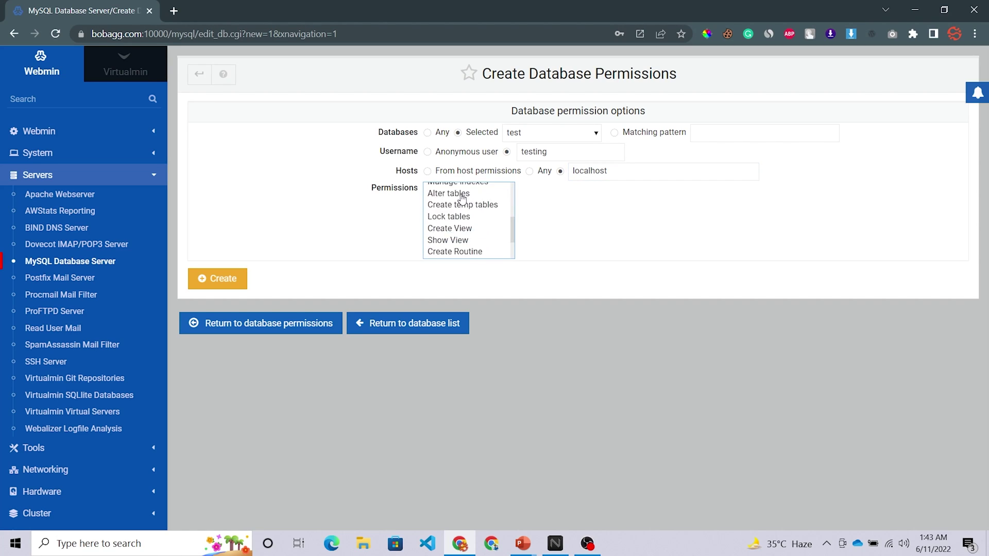
left_click(458, 242, "shift")
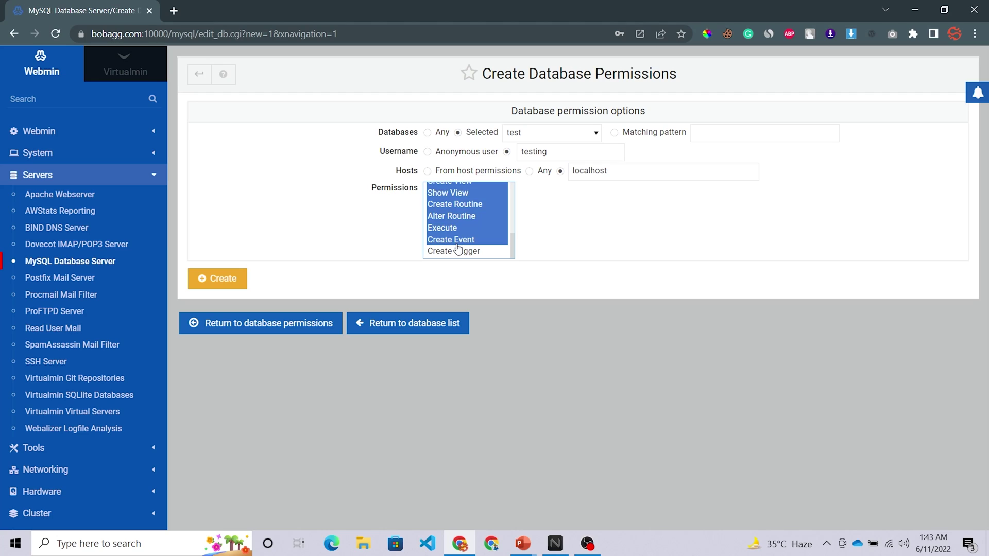
left_click(459, 254, "shift")
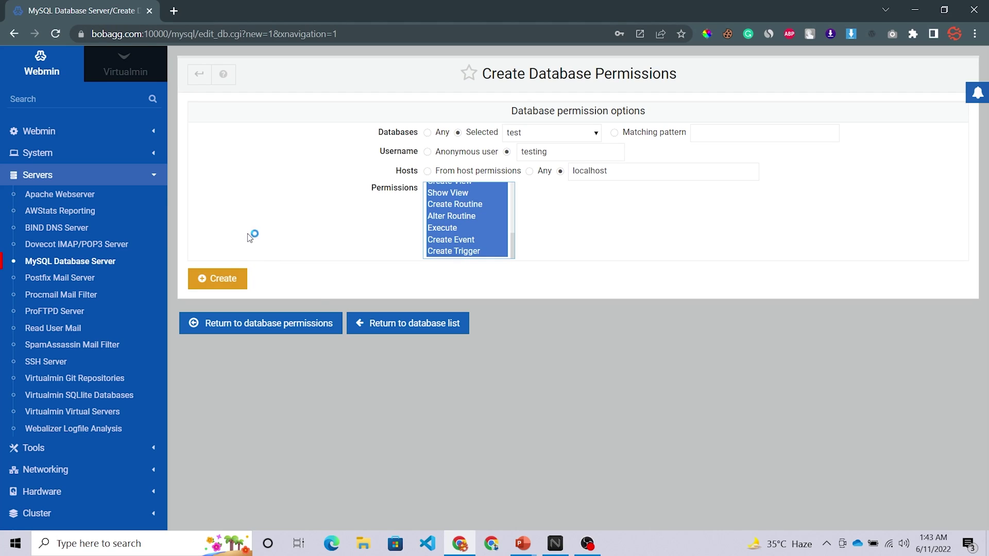
Save the testing user's permissions on database test, then open tools.usemymarket.com's empty database list
left_click(205, 281)
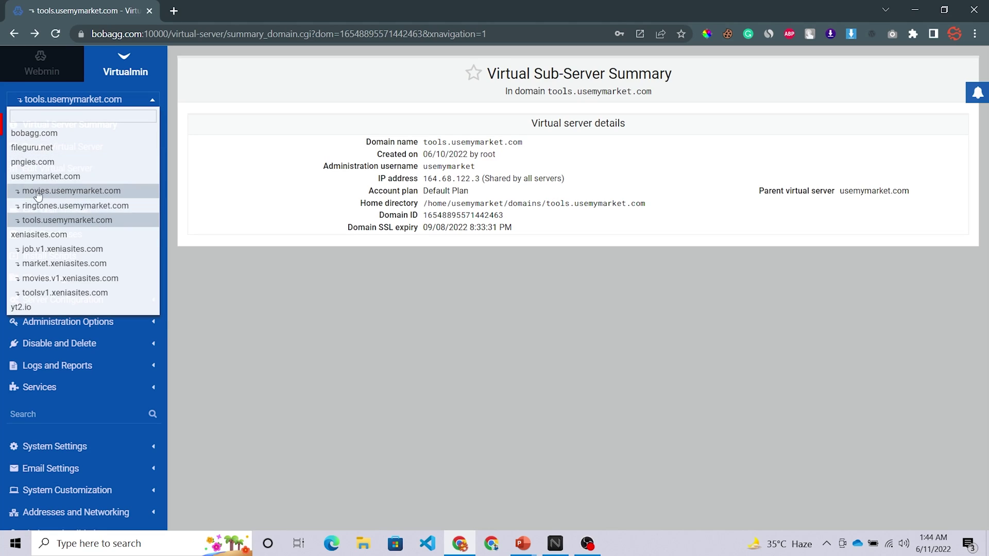
left_click(1, 106)
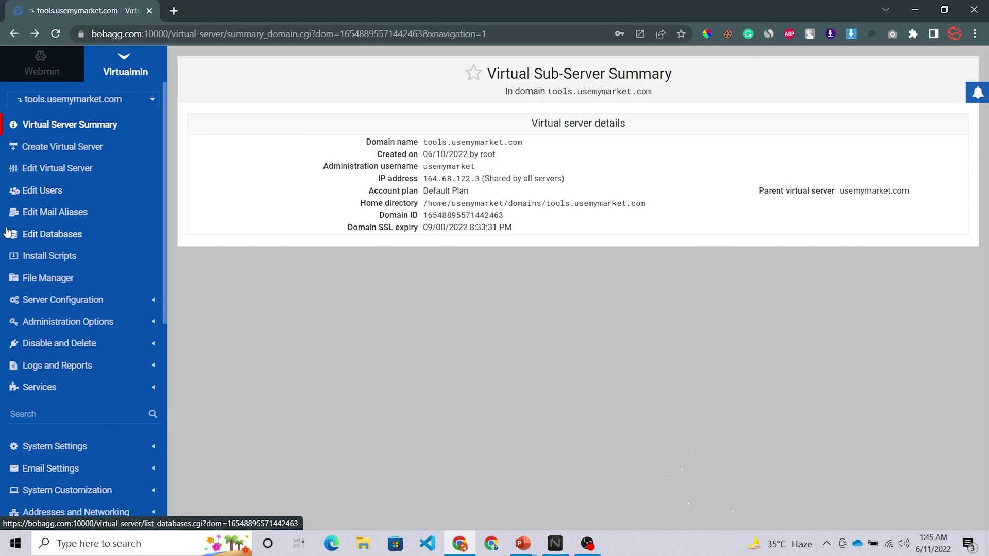
left_click(58, 236)
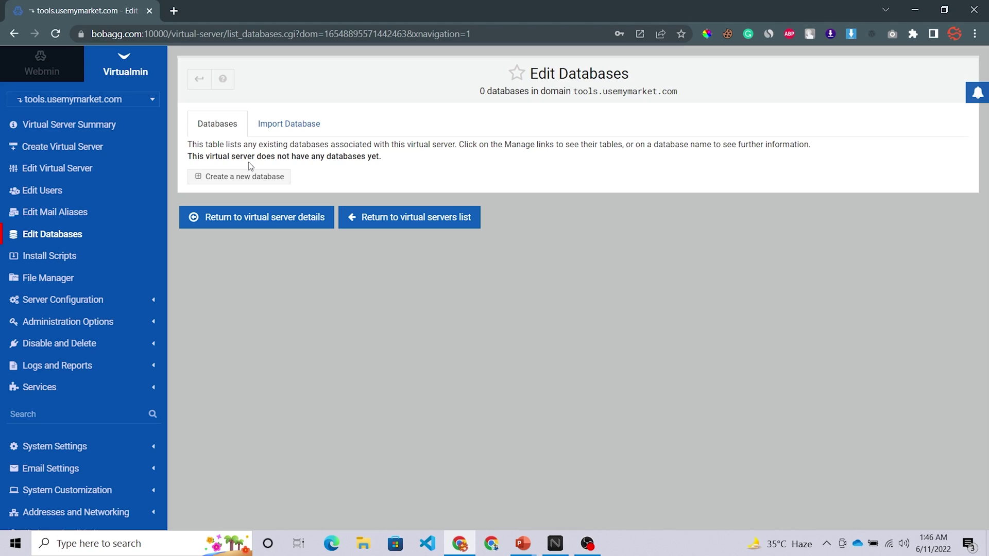
Create a new MySQL database named testing1 under tools.usemymarket.com and return to its database list
left_click(93, 100)
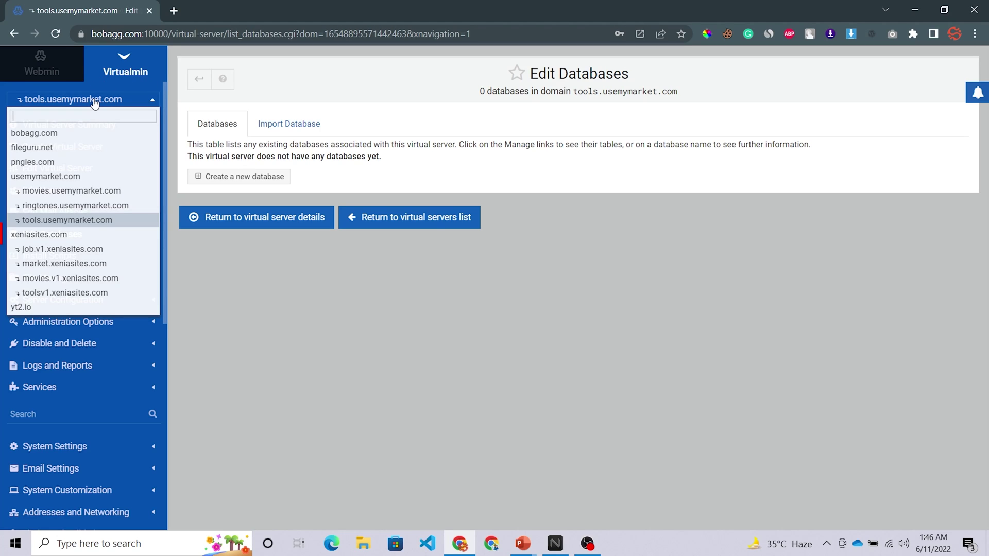
left_click(1, 103)
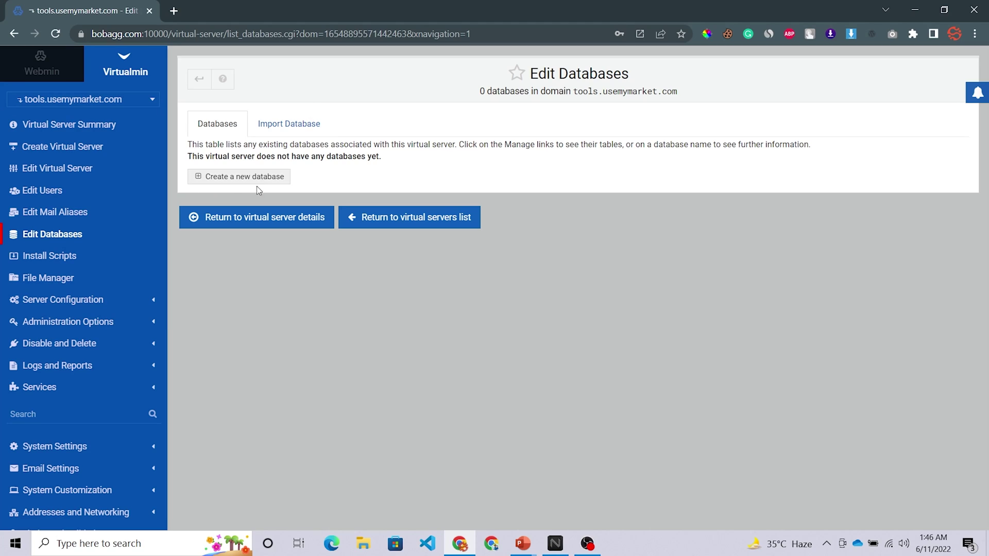
left_click(212, 176)
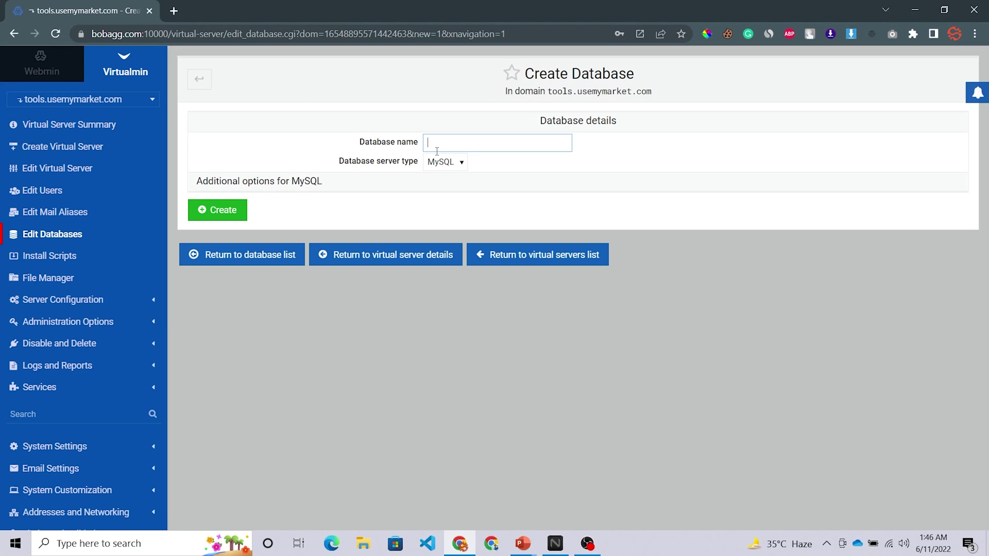
left_click(211, 208)
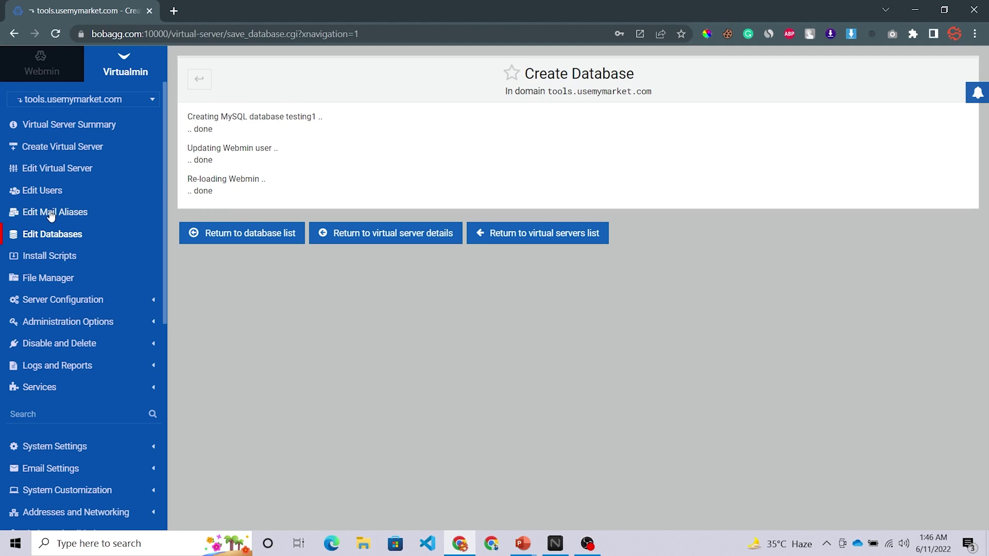
left_click(49, 234)
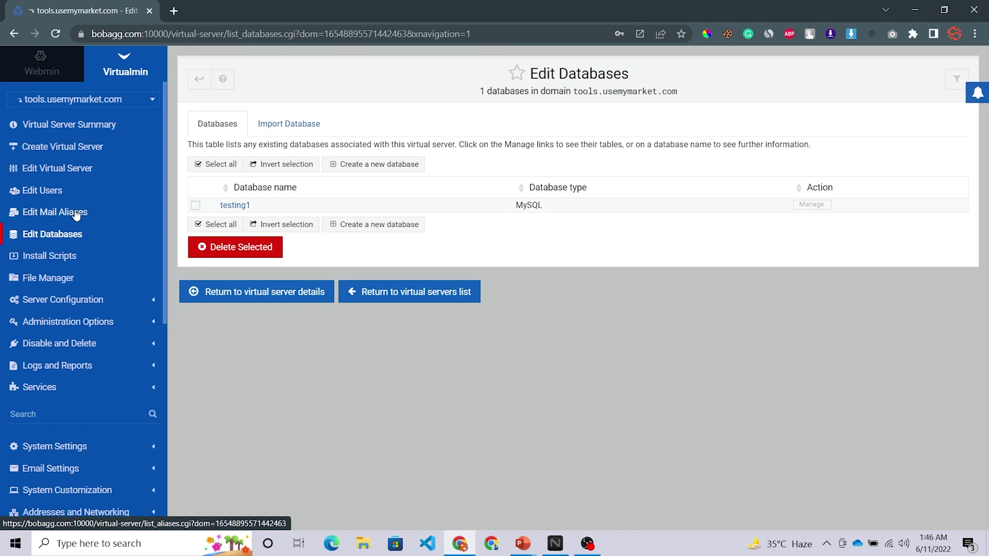
Open the testing1 database's details and choose Manage Database
left_click(230, 206)
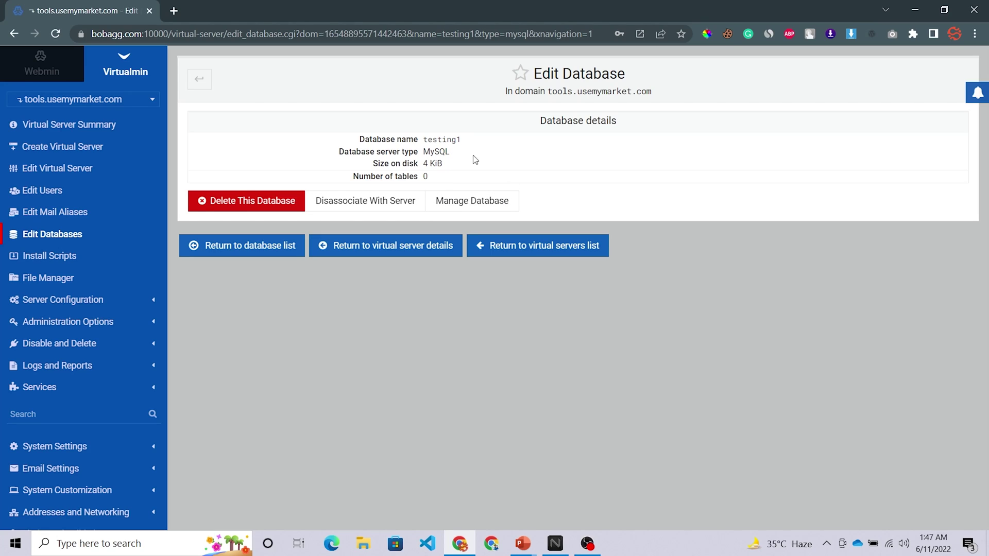
left_click(473, 205)
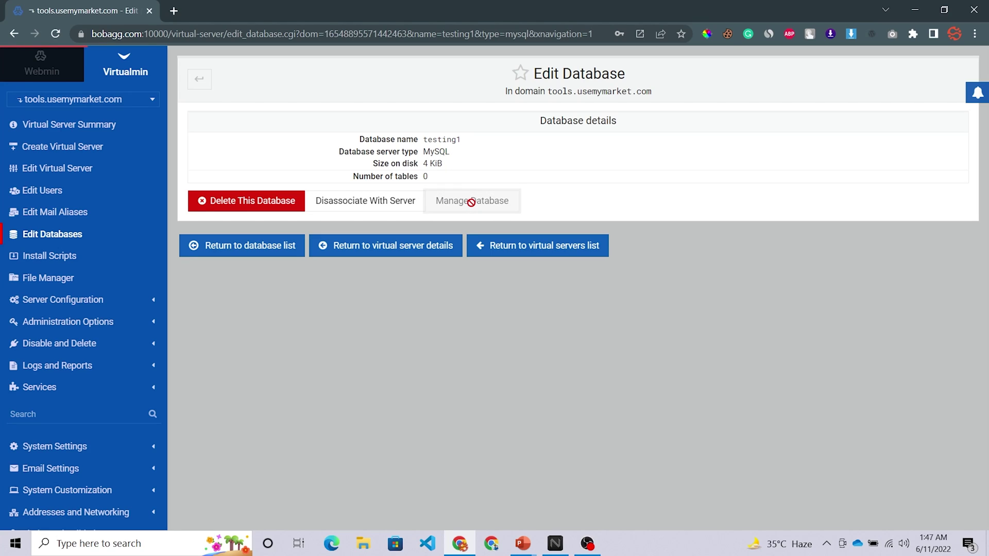
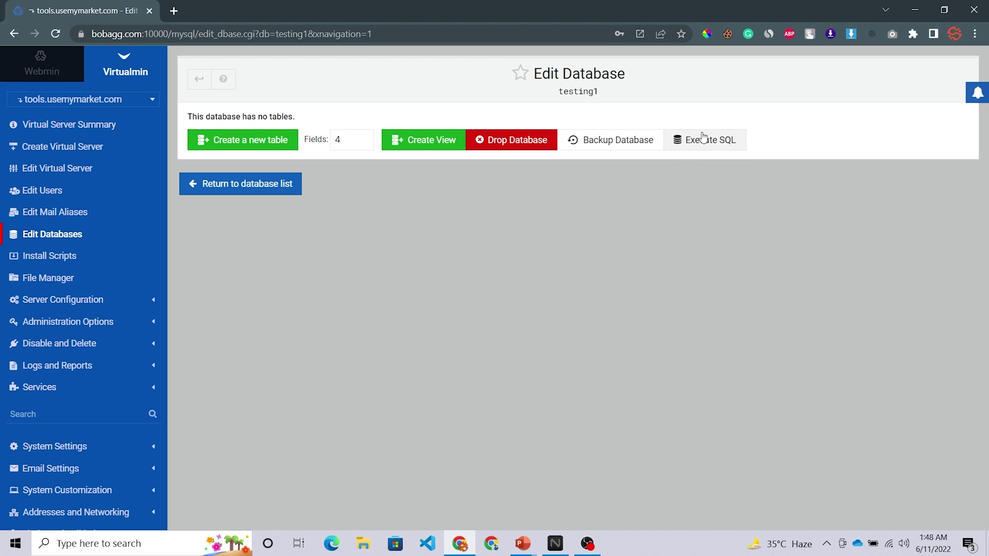
On testing1's Execute SQL page, choose Run SQL from an uploaded file, then close the file chooser
left_click(710, 147)
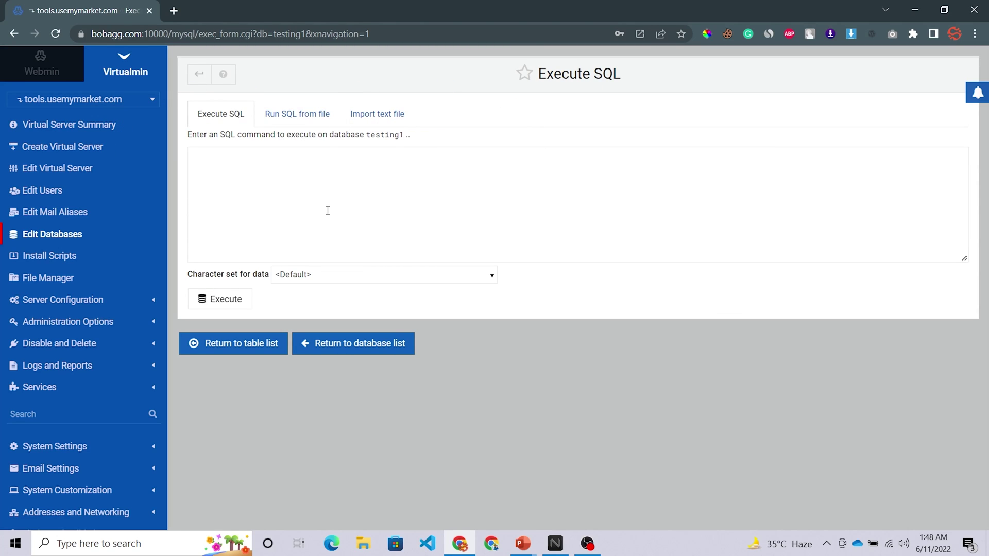
left_click(266, 179)
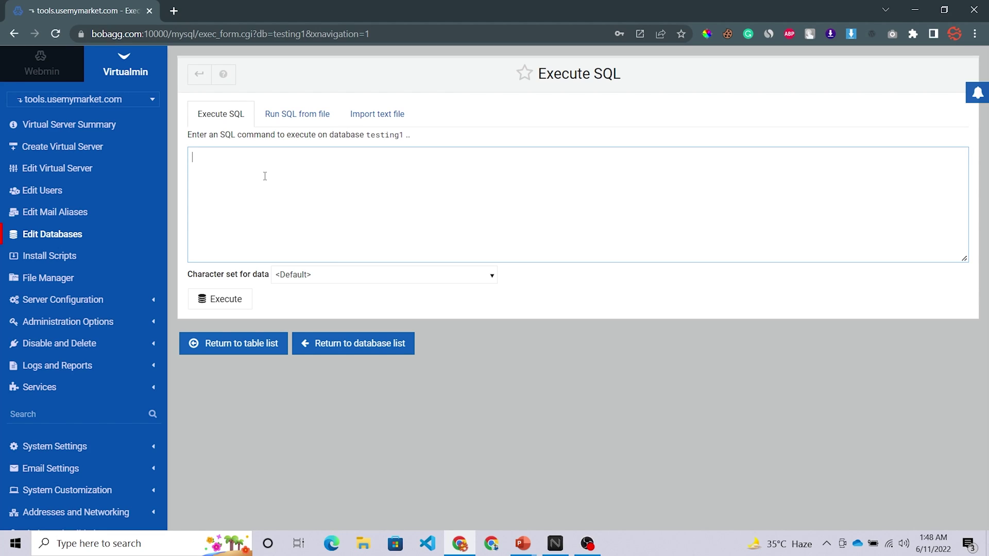
left_click(296, 118)
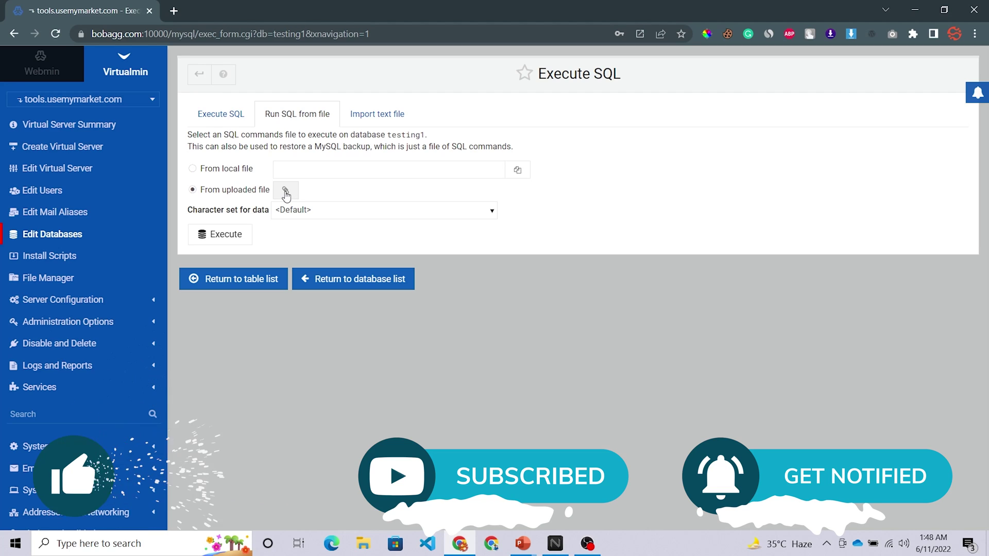
left_click(286, 193)
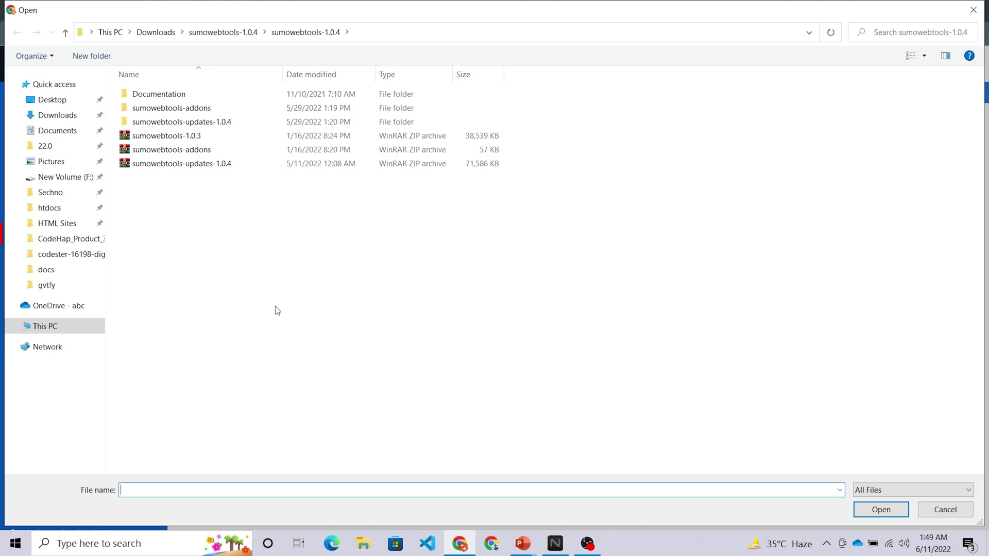
left_click(974, 10)
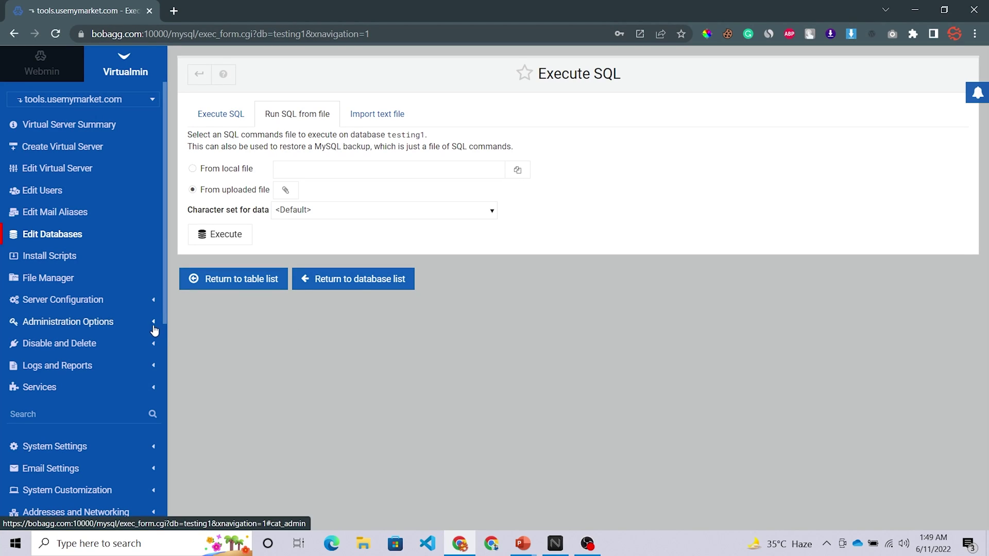
Open the File Manager, then load tools.usemymarket.com in a new browser tab
left_click(33, 288)
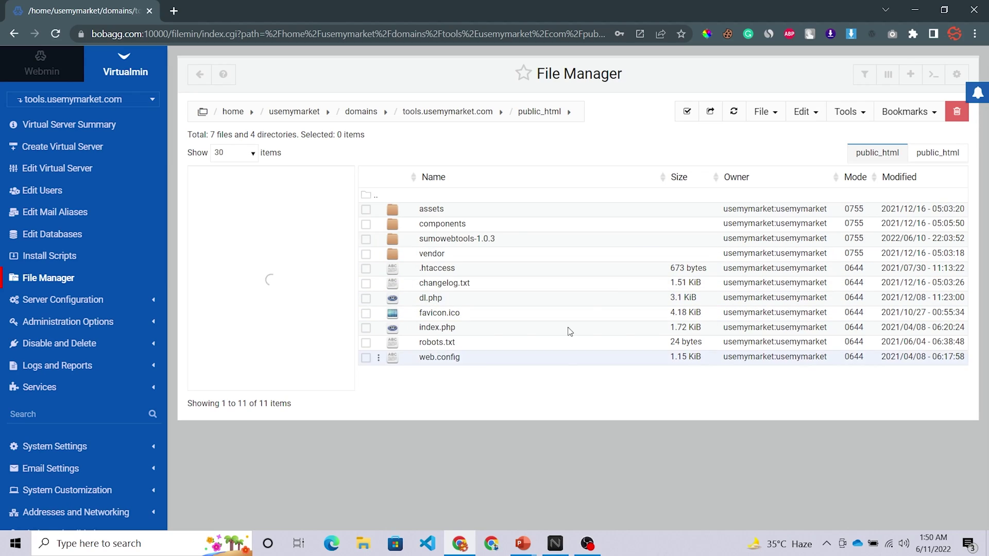
left_click(175, 11)
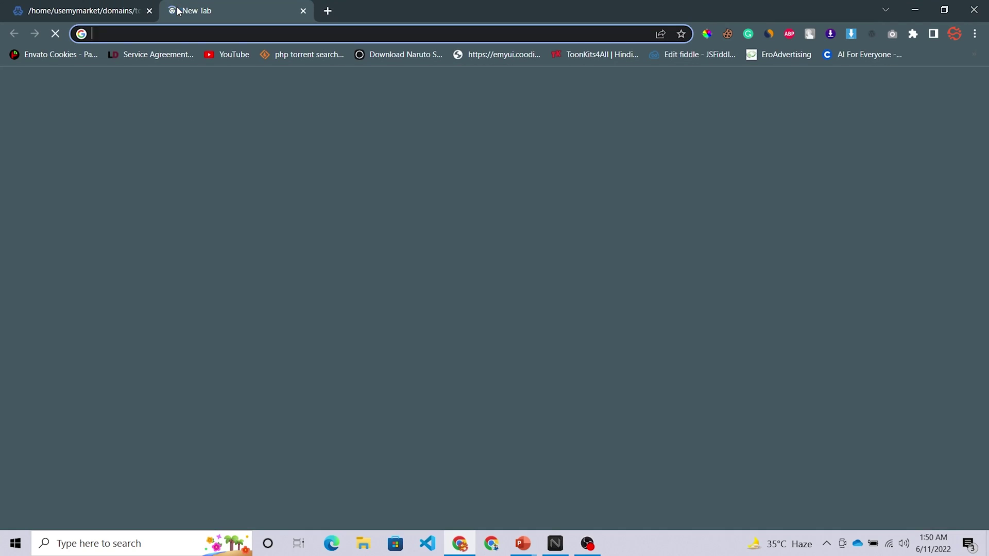
type("t")
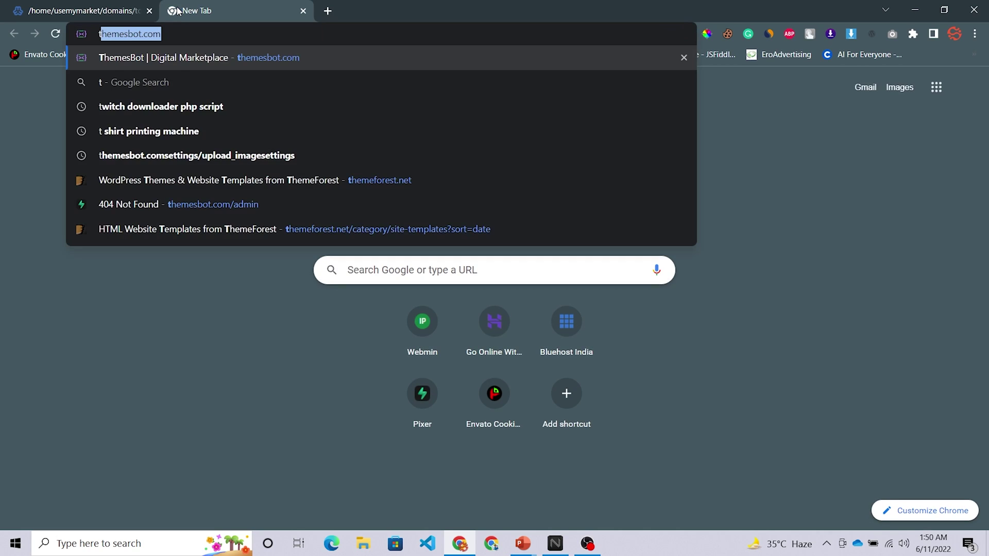
type("ools")
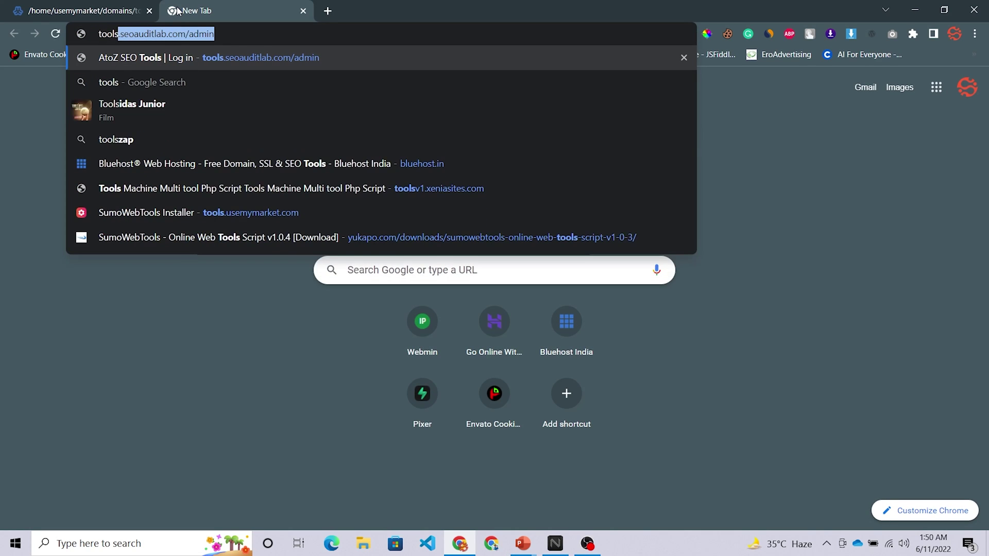
type(".use")
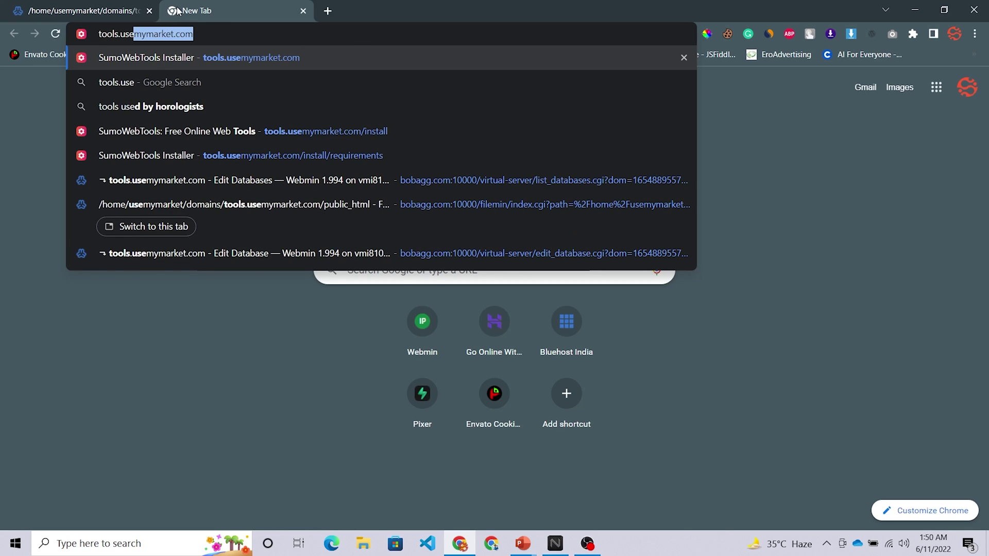
key("Return")
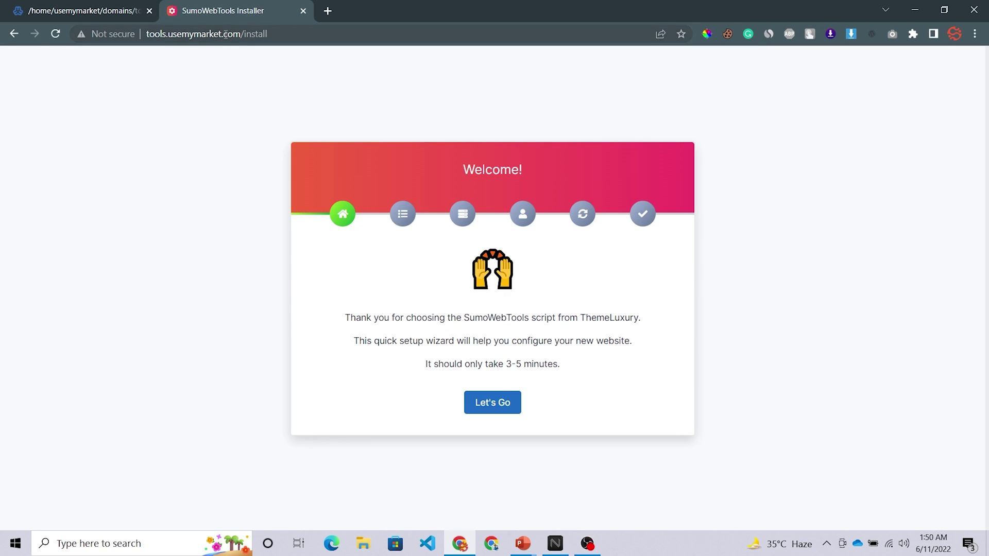
left_click(186, 32)
key("Home")
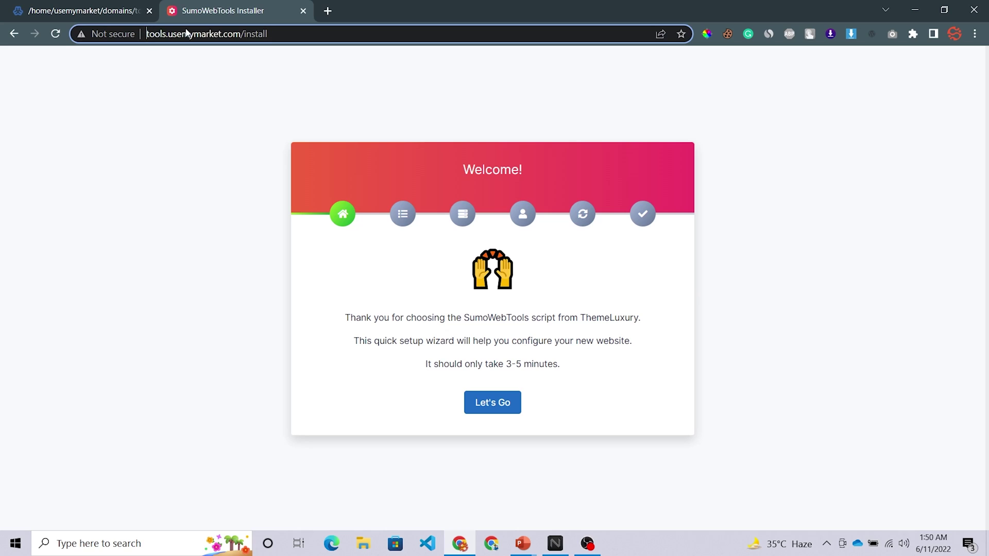
type("https")
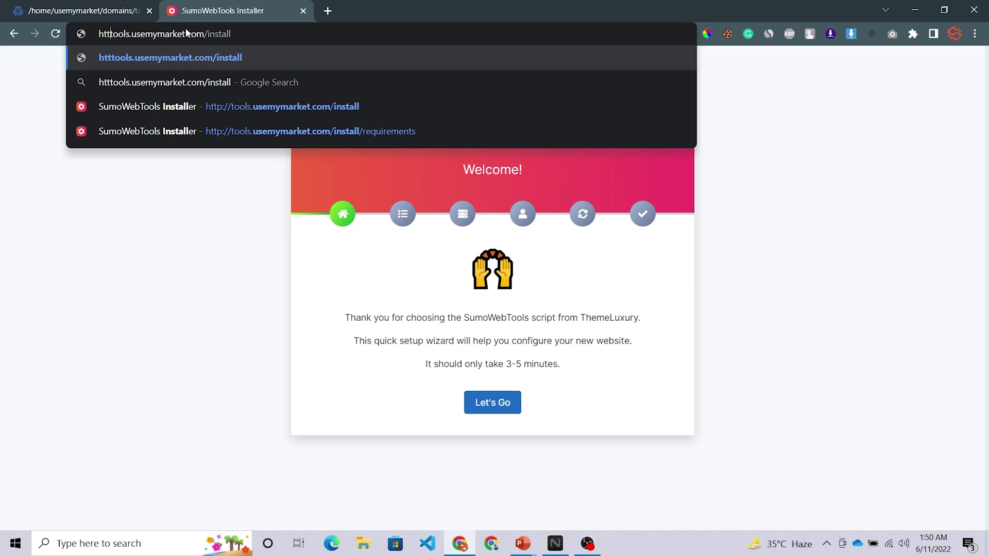
type("://")
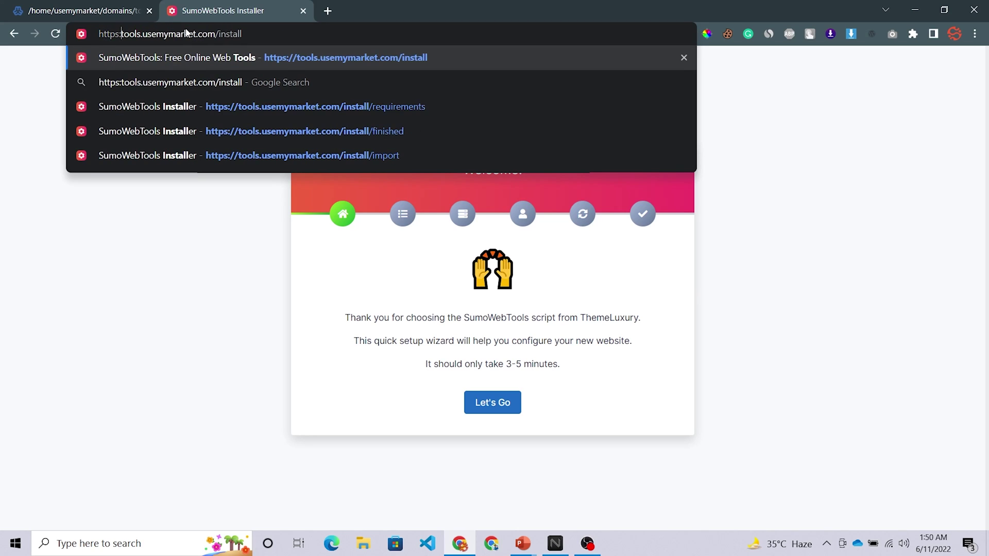
key("Return")
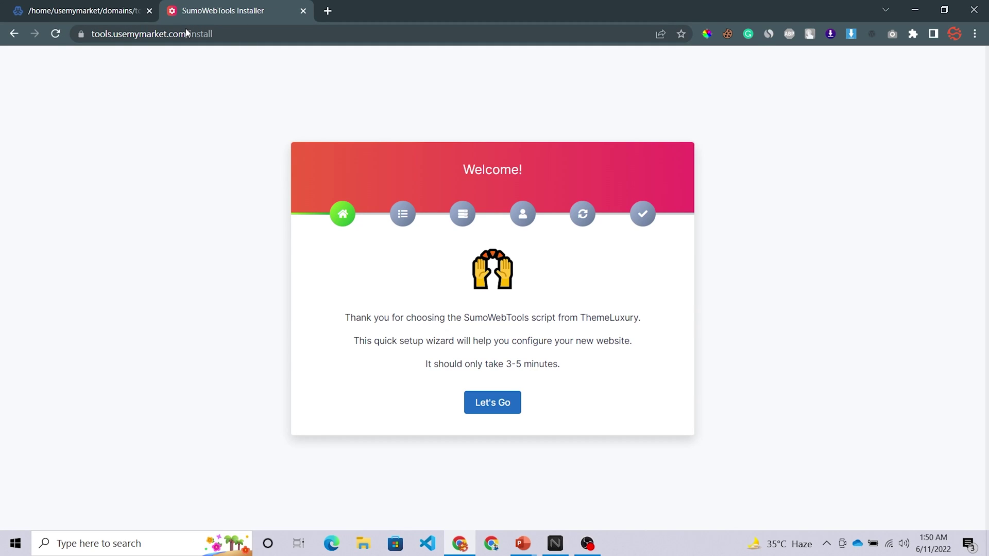
Start the setup wizard and continue past the fully passing server requirements
left_click(498, 404)
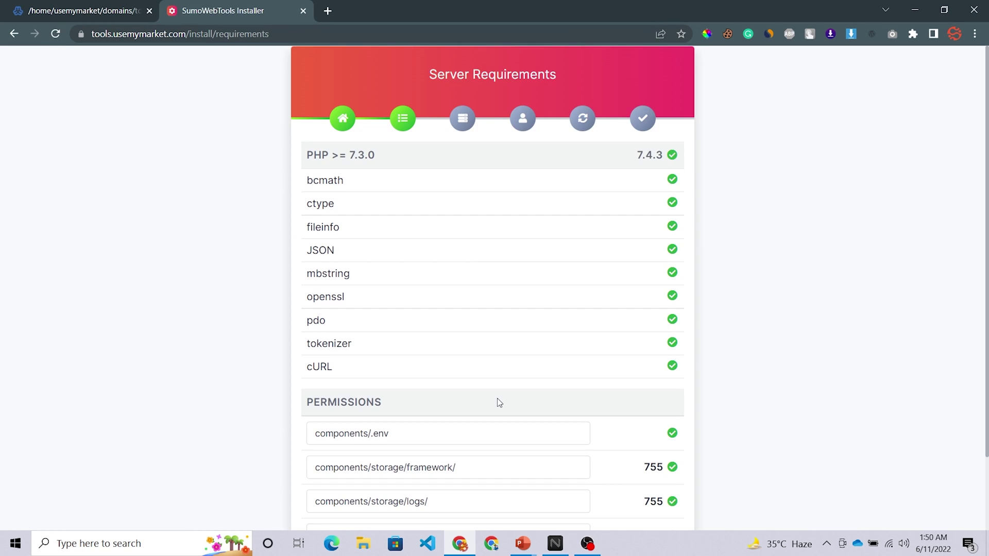
scroll(494, 280, "down", 2)
scroll(493, 280, "up", 2)
scroll(494, 279, "down", 2)
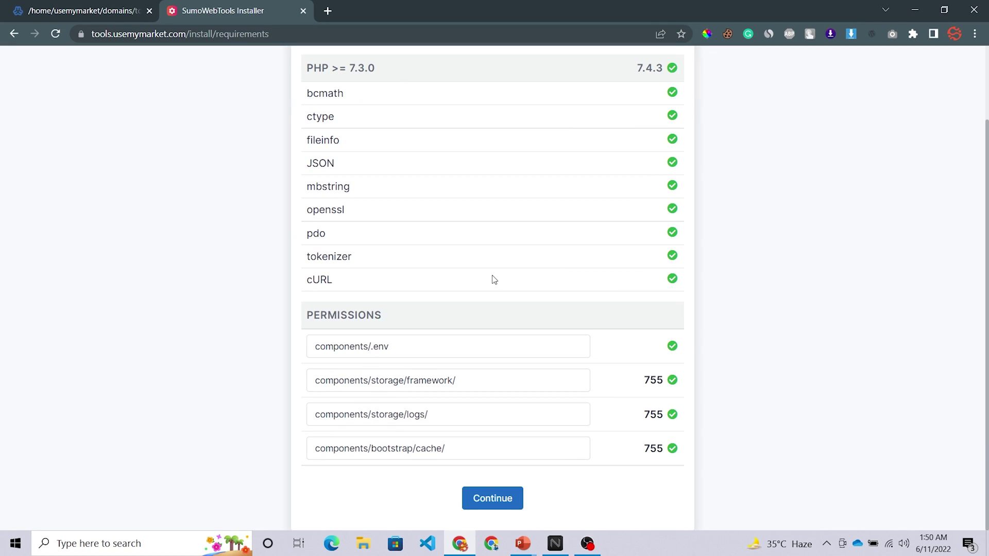
left_click(490, 498)
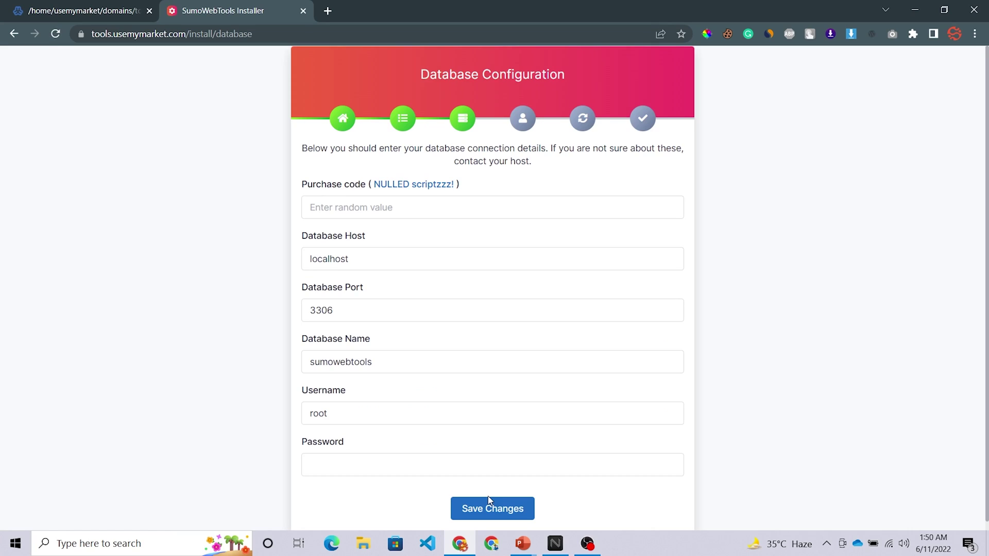
Enter the purchase code and check the domain's database list in Virtualmin
left_click(355, 206)
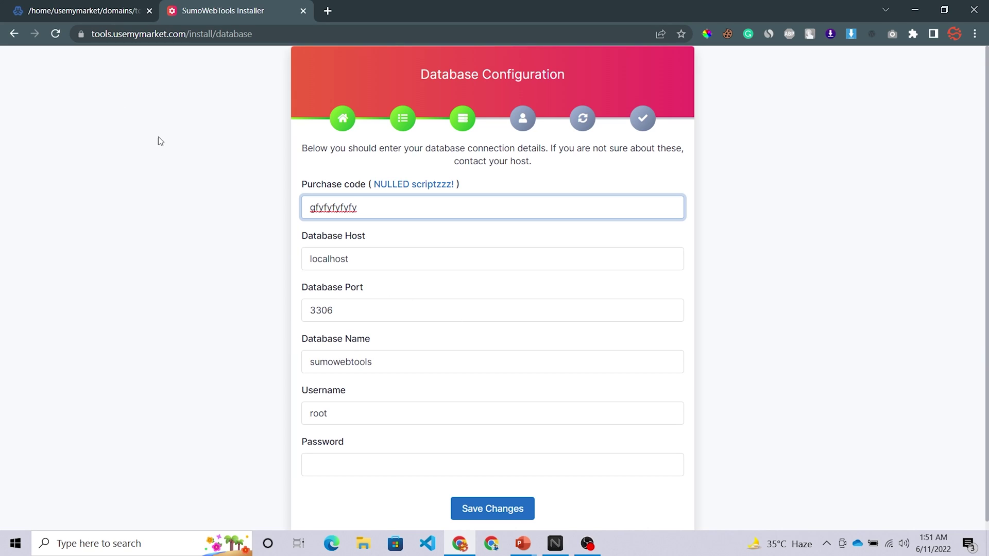
left_click(83, 11)
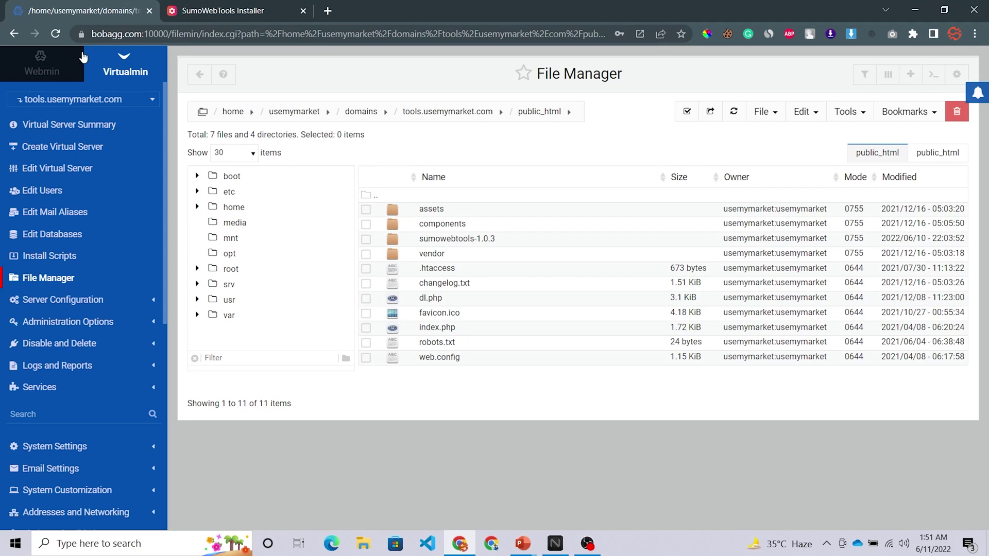
left_click(54, 235)
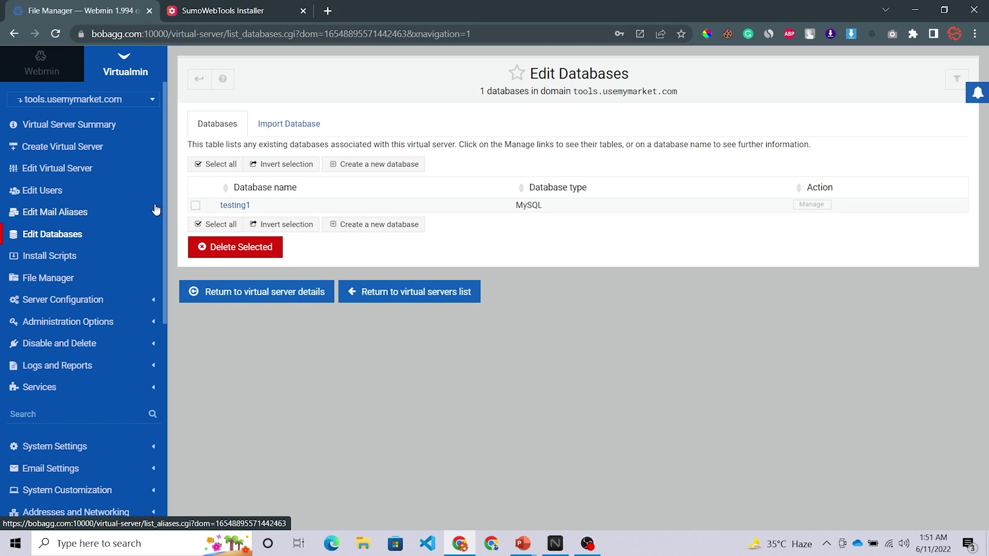
left_click(223, 10)
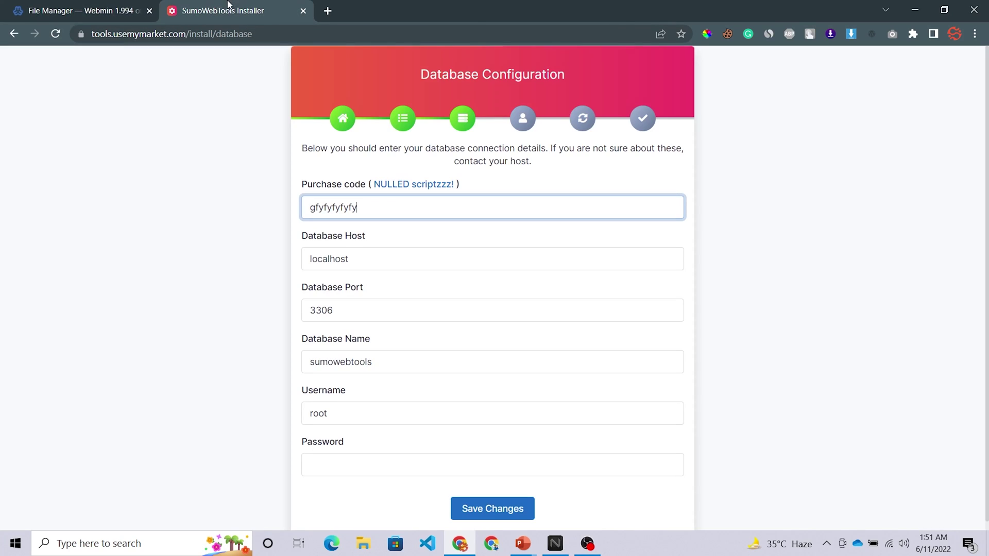
Set database testing1 with the site's database username and password, save, and continue
double_click(373, 357)
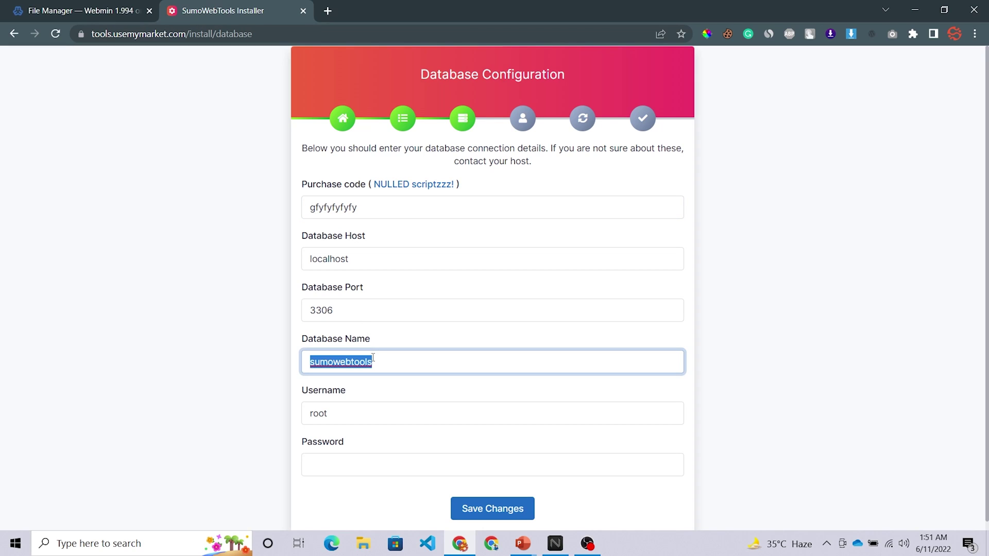
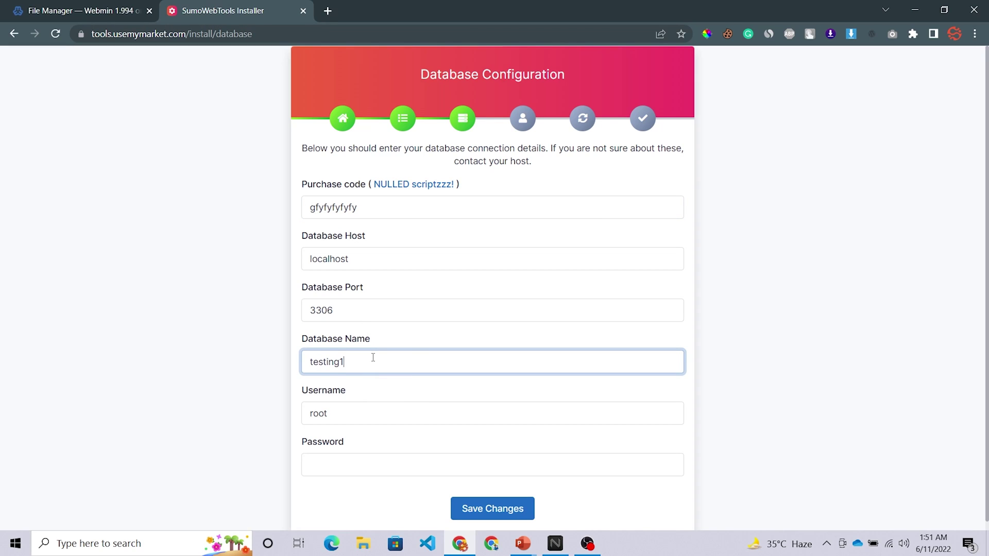
key("Tab")
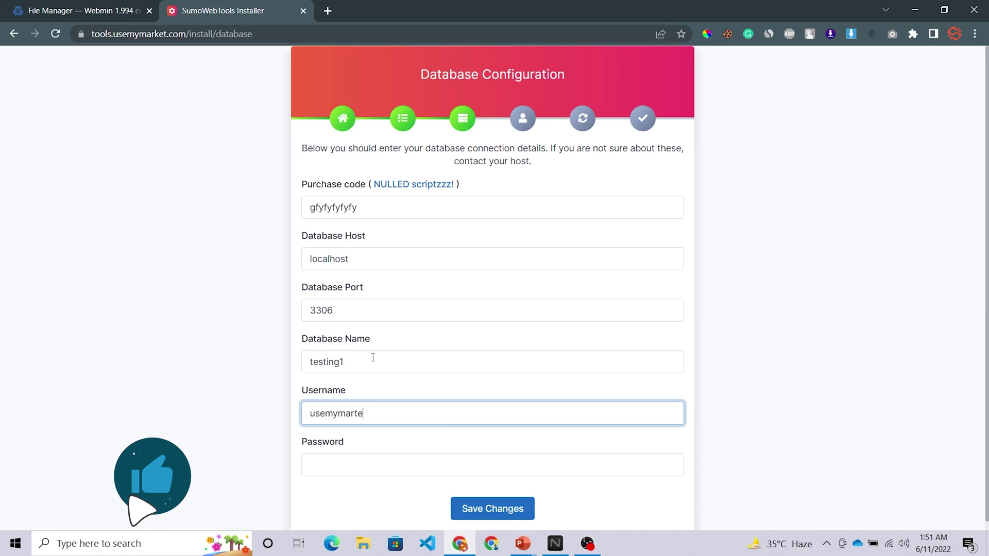
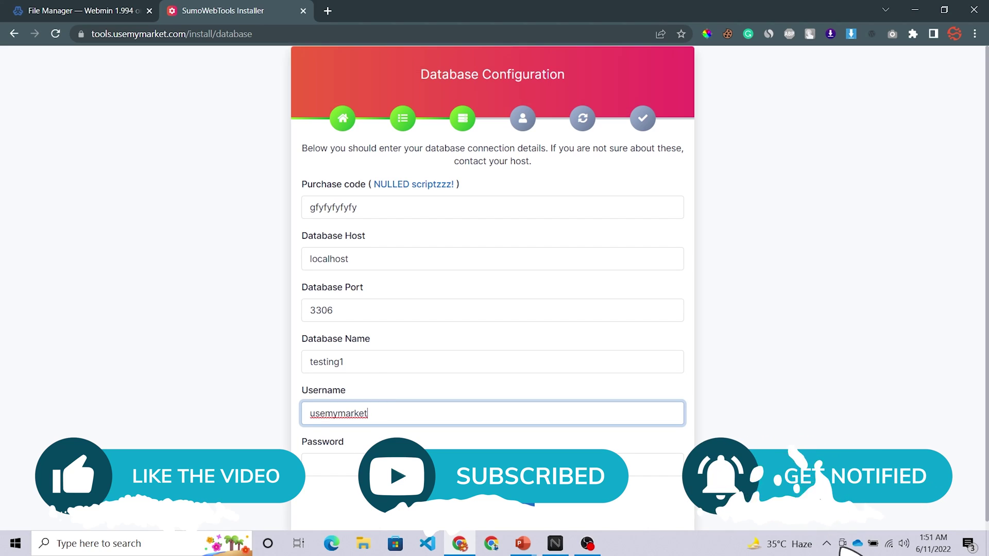
left_click(343, 468)
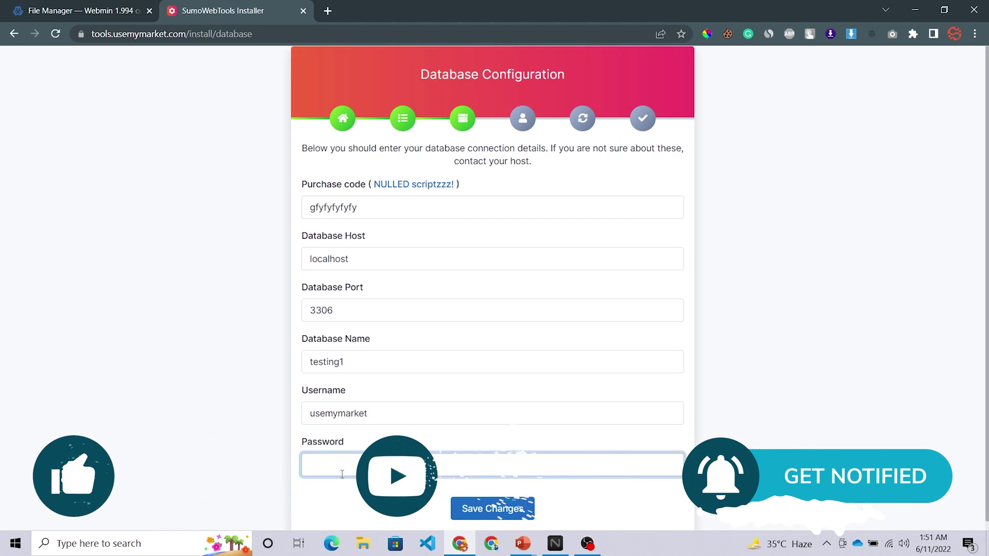
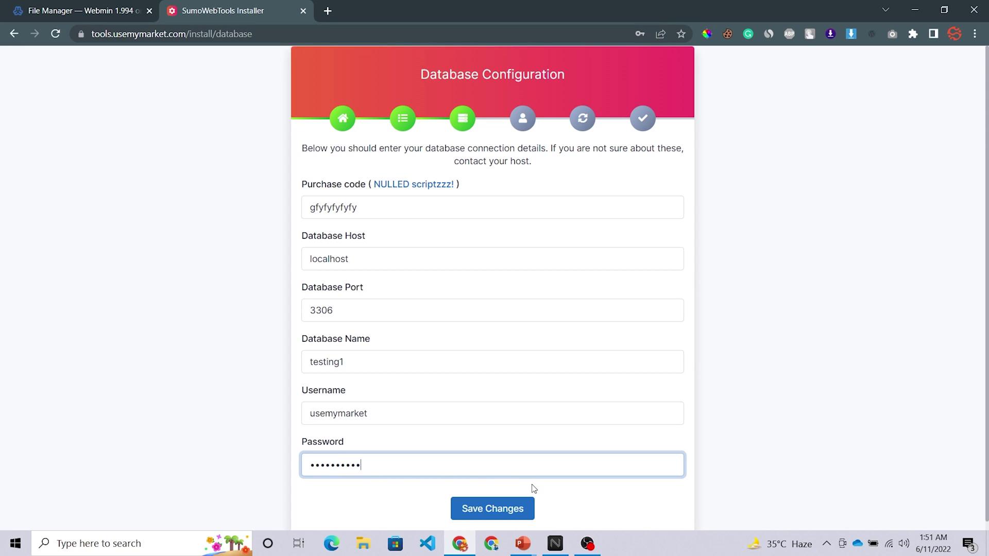
left_click(511, 507)
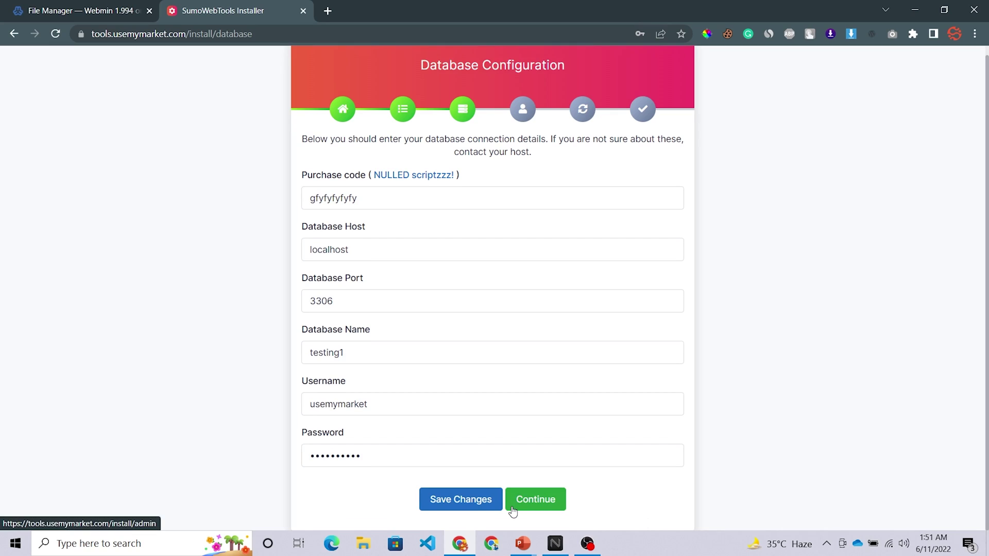
left_click(555, 503)
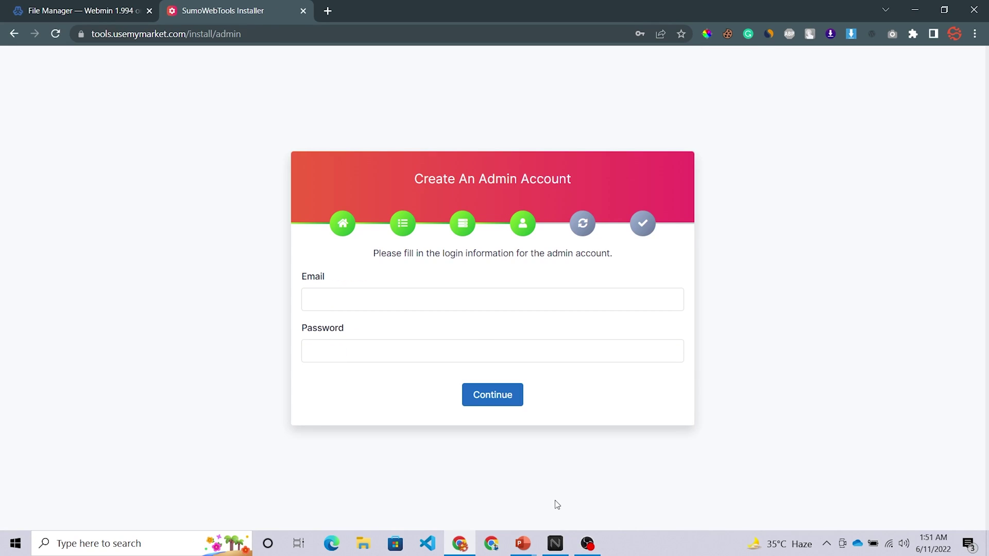
Create the admin account with the saved email and a password, then import demo content
left_click(412, 301)
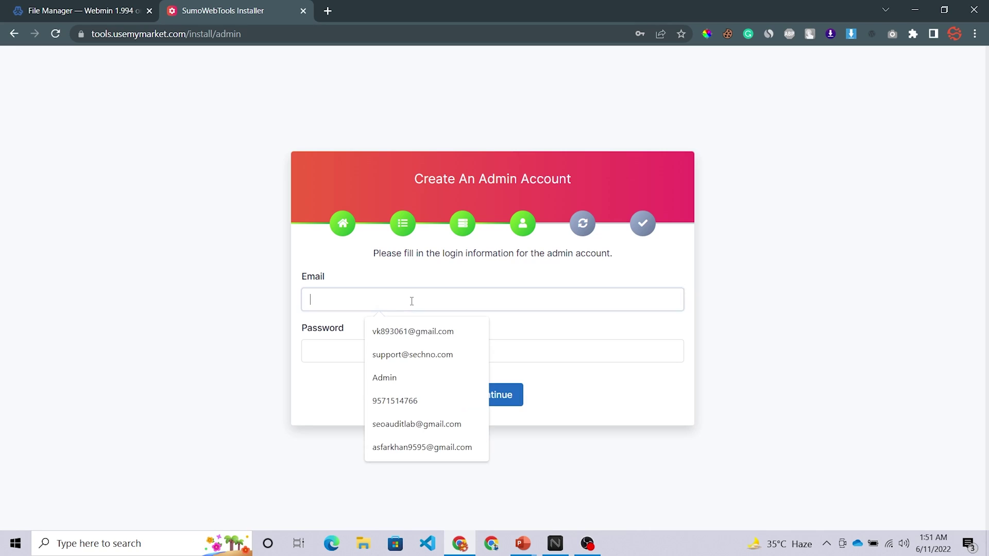
left_click(406, 332)
left_click(367, 360)
type("••••")
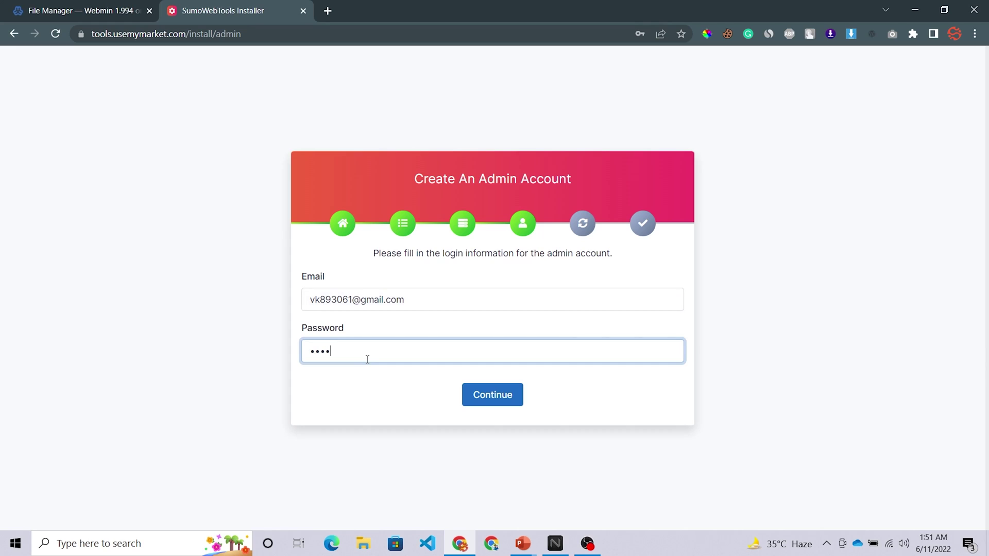
type("••••••")
key("Return")
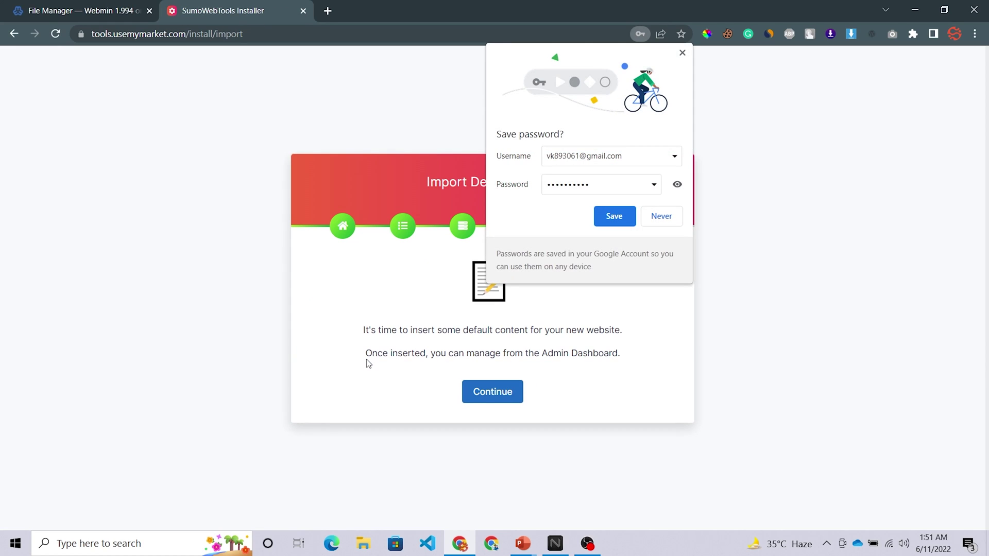
left_click(683, 52)
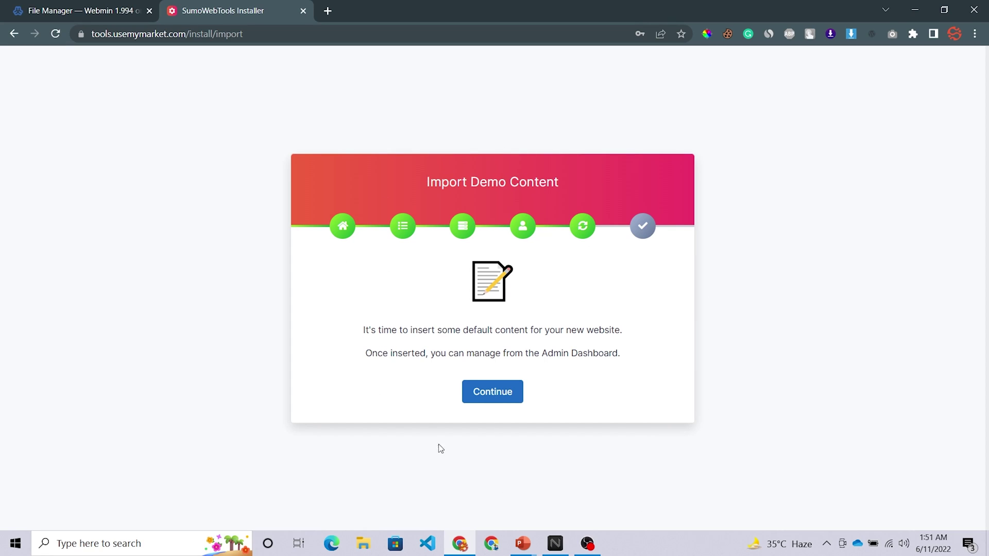
left_click(486, 392)
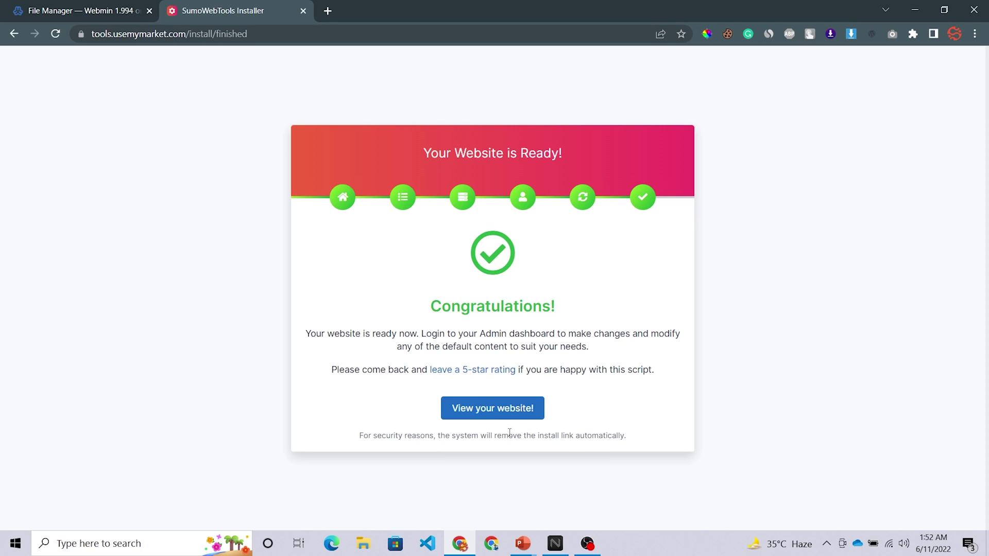
Open the new website and launch the Text to Slug tool from its tool cards
left_click(493, 419)
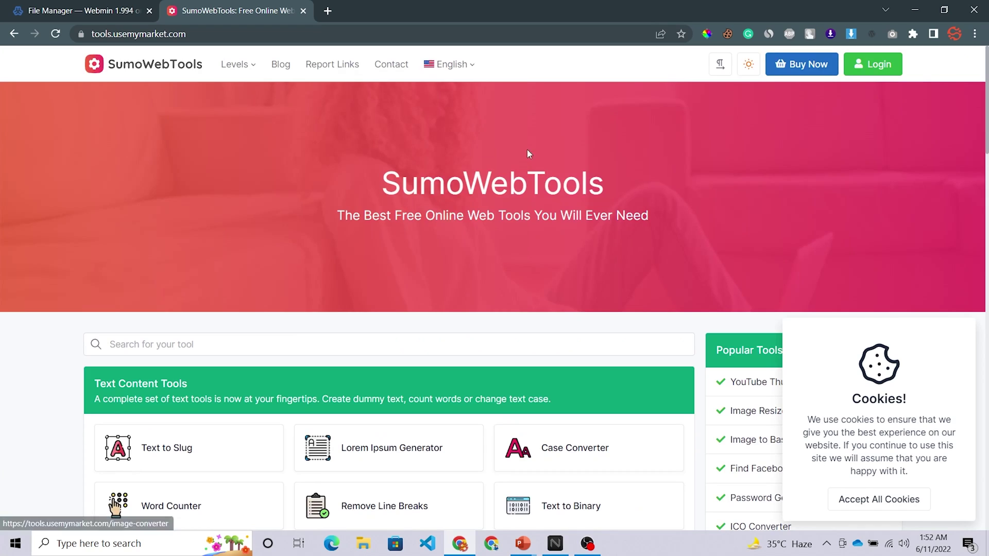
scroll(584, 322, "down", 4)
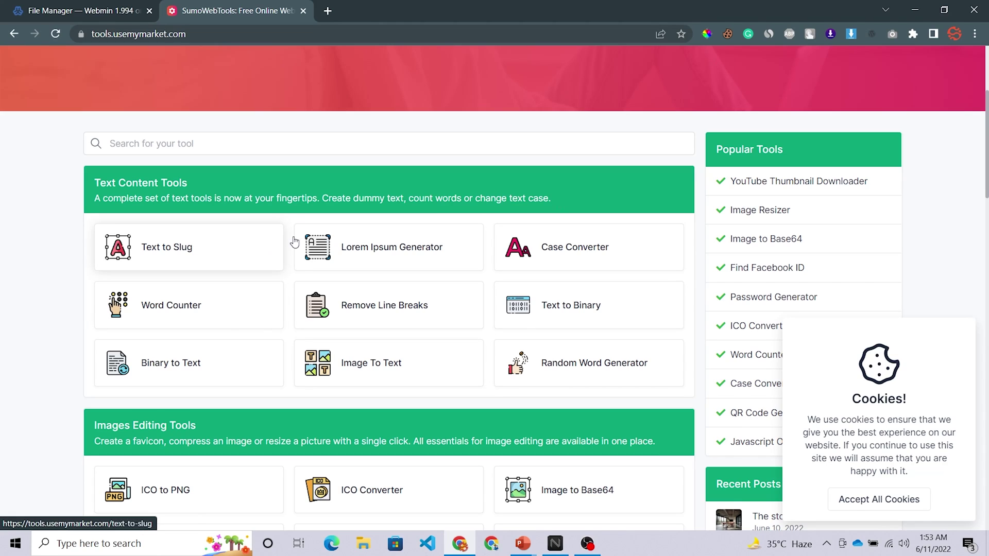
left_click(129, 251)
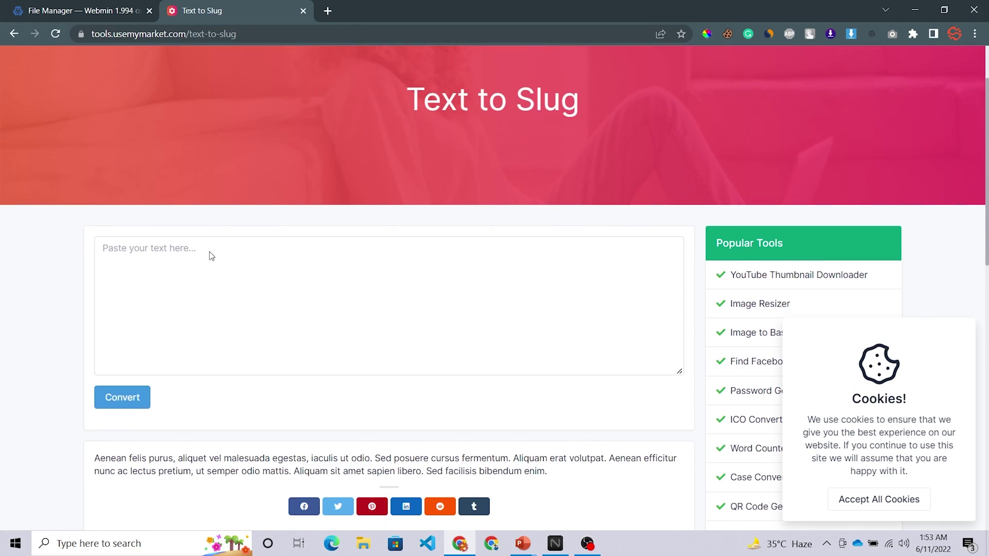
Convert sample text with Text to Slug, get a 500 error, and return to Virtualmin's File Manager
type("hduihsdiufhsf")
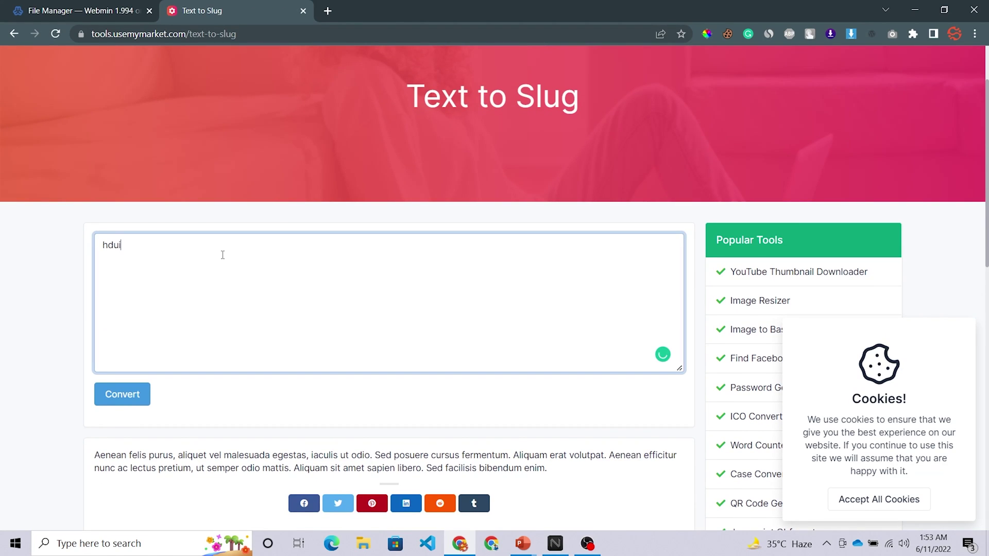
type(" ihuihfs ihdihsaf")
left_click(137, 389)
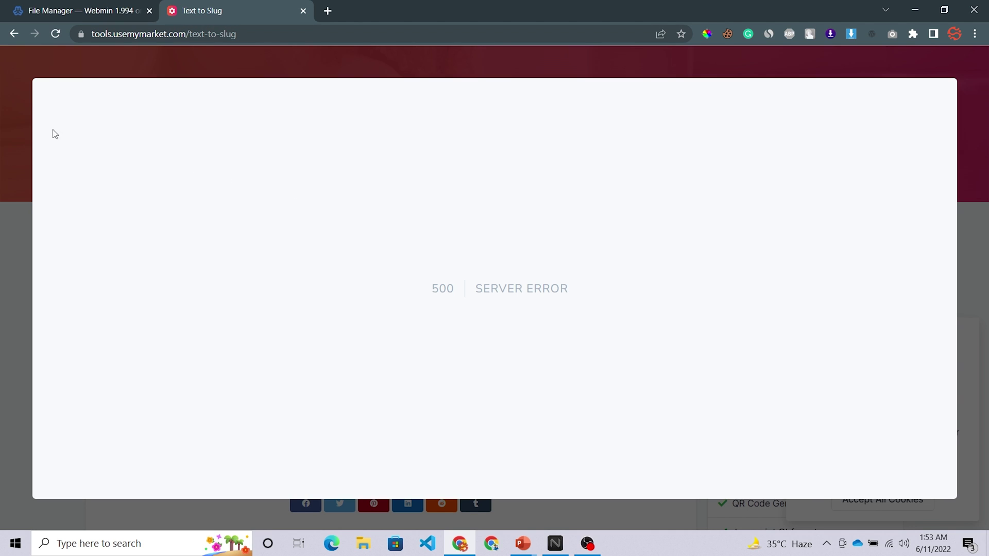
left_click(55, 5)
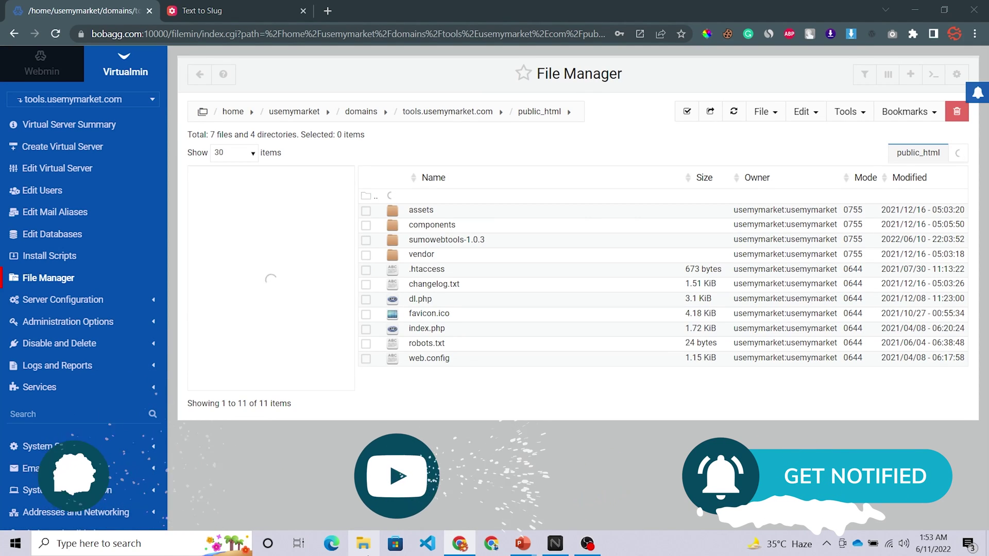
Locate the local sumowebtools-addons\components folder in File Explorer, then return to Virtualmin
key("super+e")
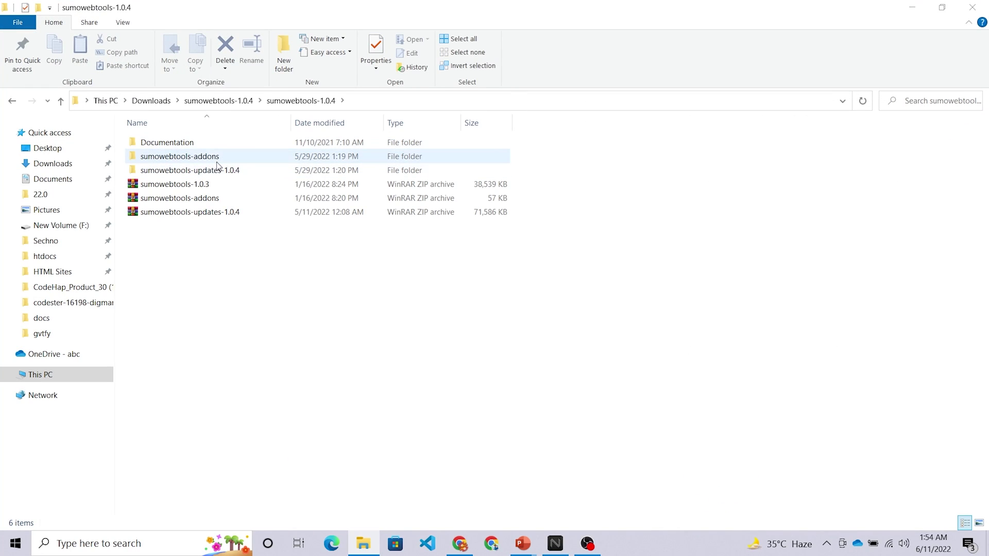
double_click(174, 157)
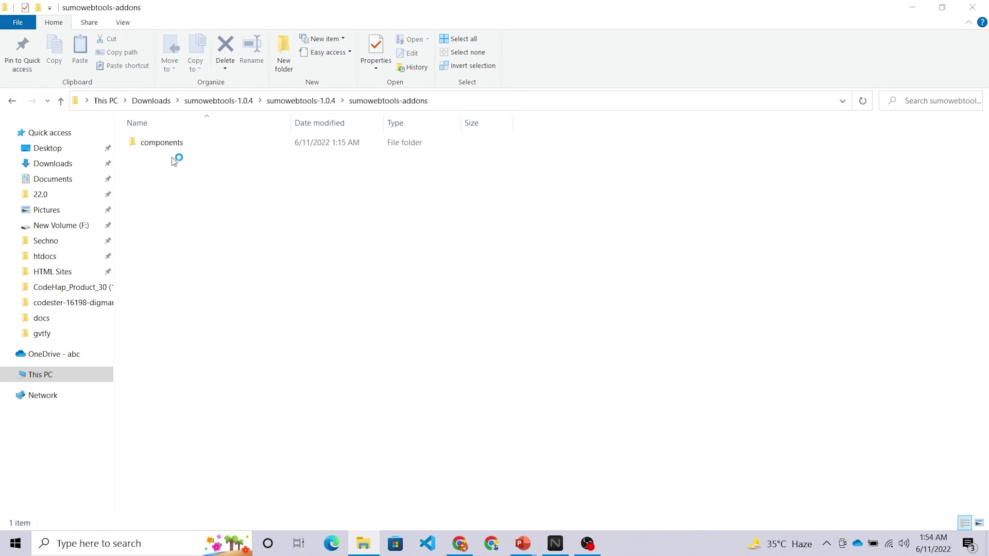
double_click(173, 146)
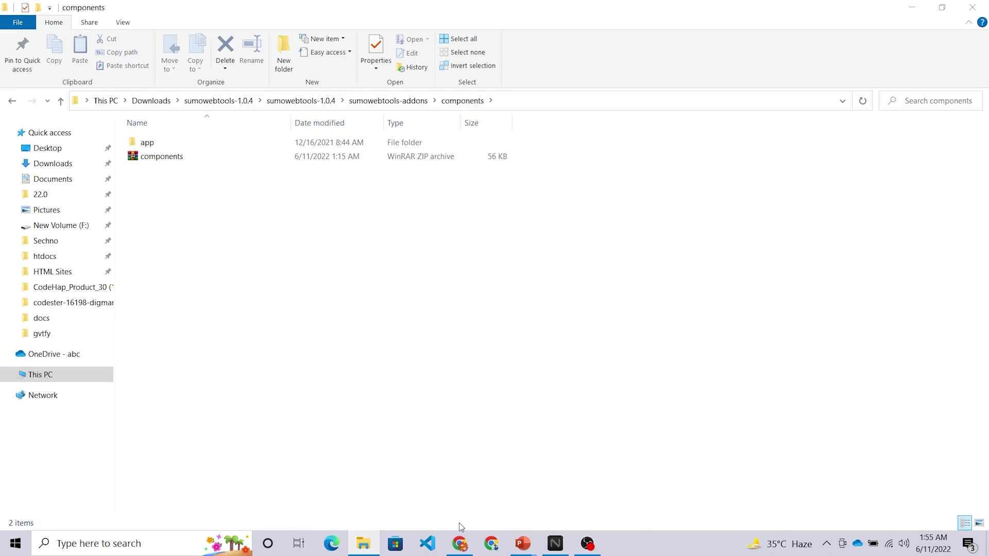
left_click(459, 544)
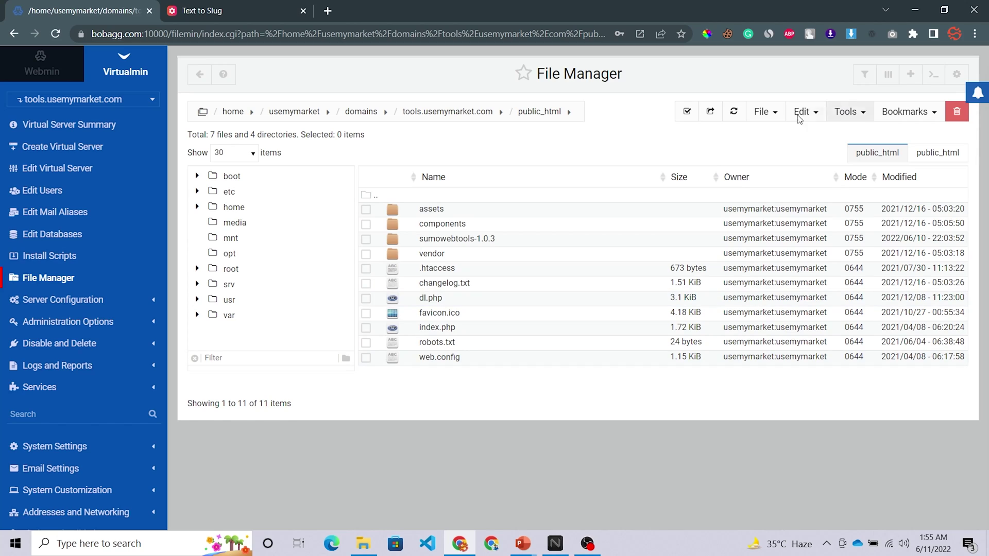
Upload the components ZIP from sumowebtools-addons into public_html, extracting it on upload
left_click(763, 112)
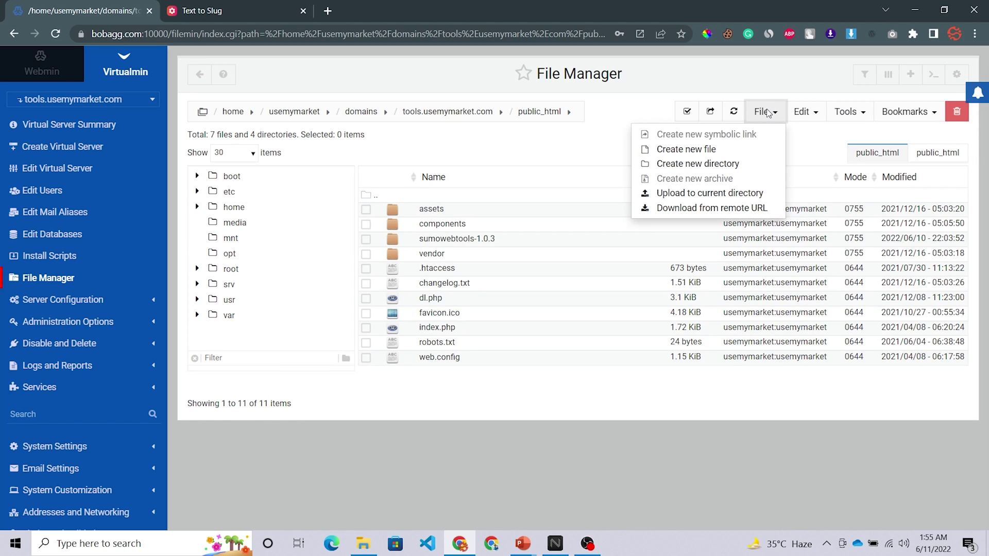
left_click(702, 193)
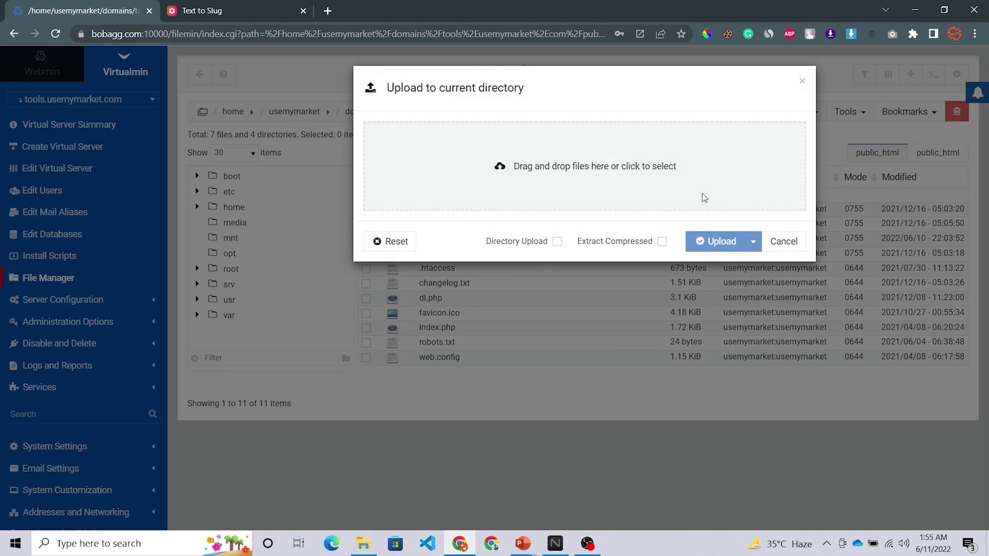
left_click(633, 158)
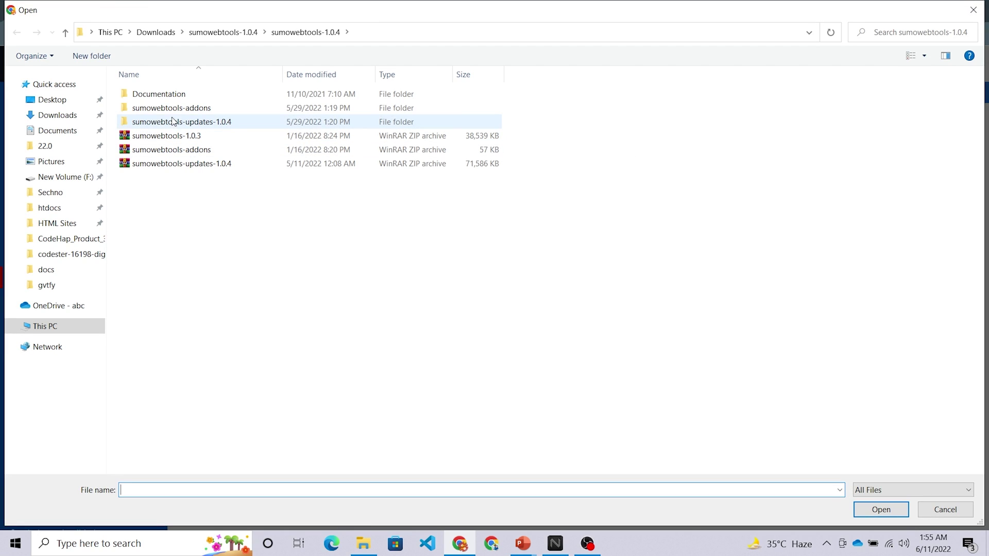
left_click(173, 111)
double_click(160, 93)
double_click(162, 107)
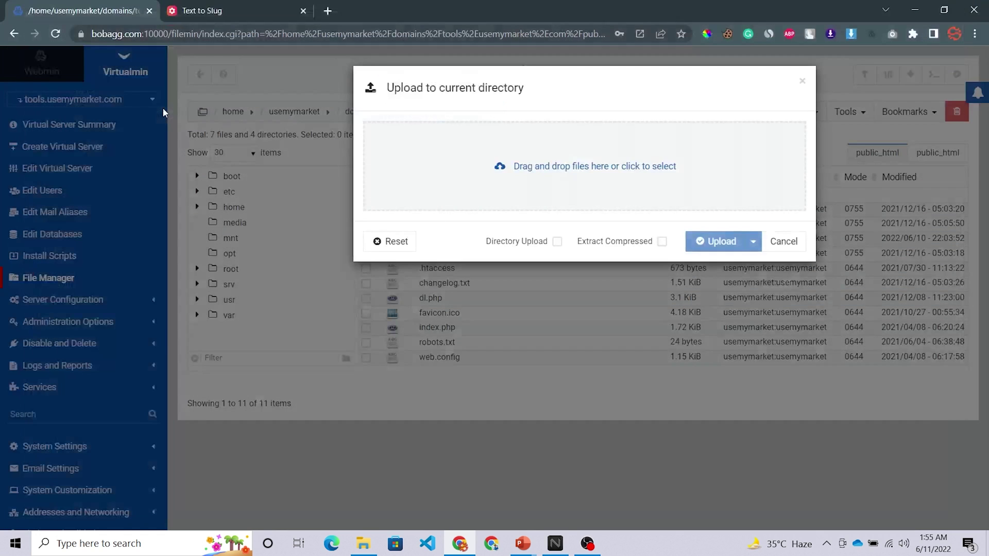
left_click(663, 242)
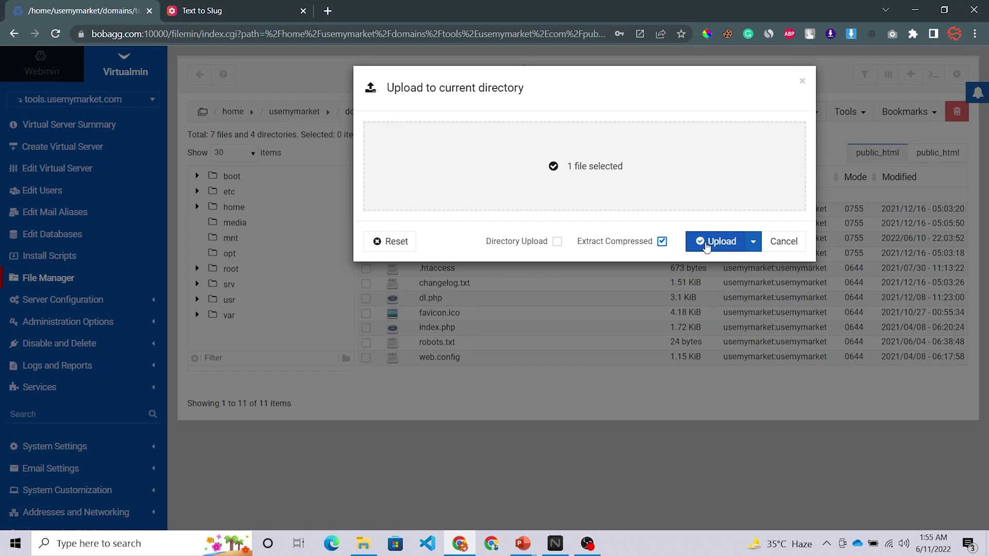
left_click(755, 244)
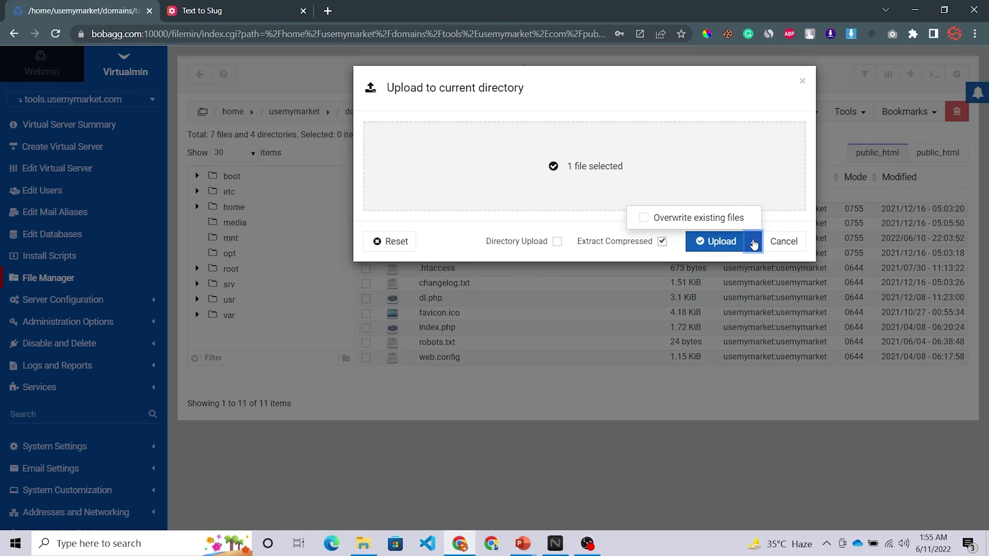
left_click(722, 241)
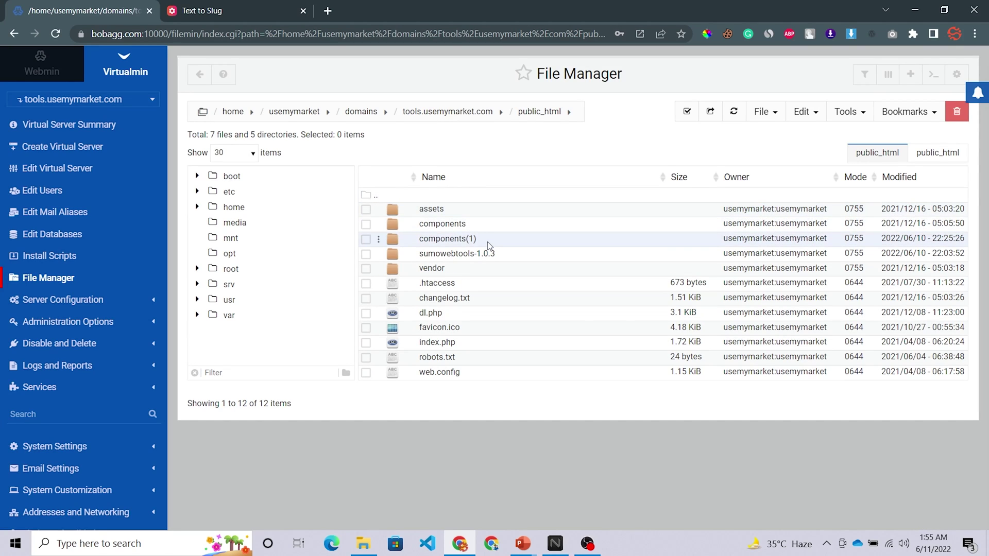
Cut the Classes folder from components(1)/app
double_click(487, 241)
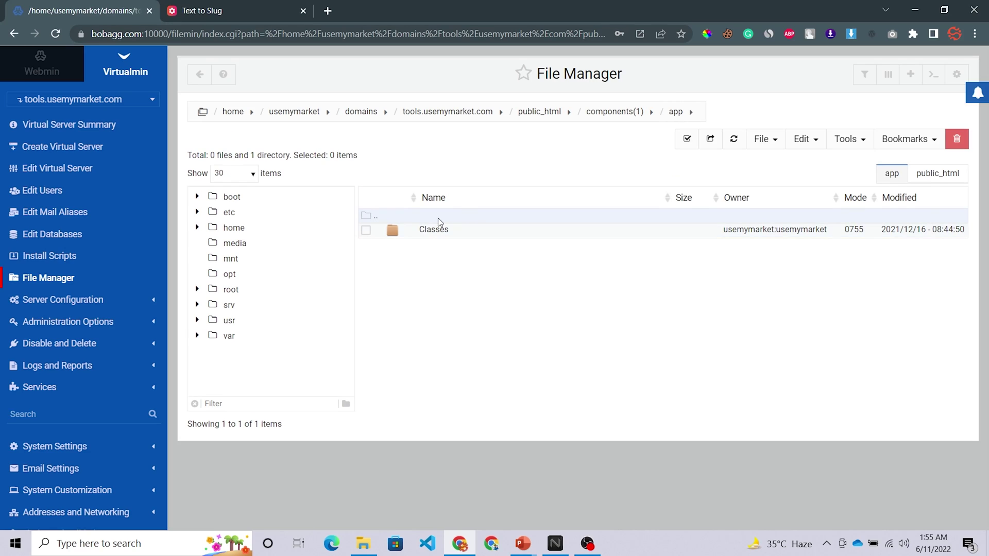
left_click(366, 231)
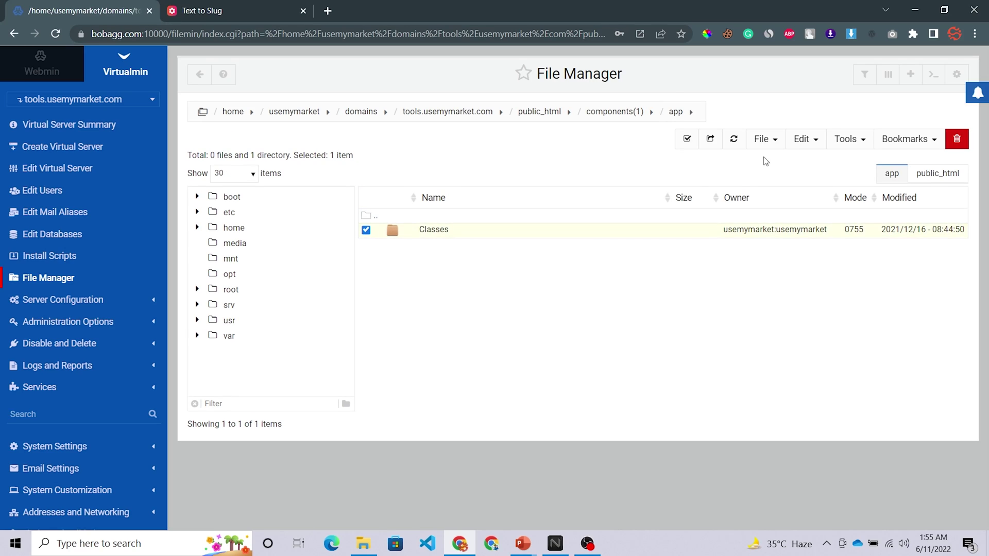
left_click(802, 147)
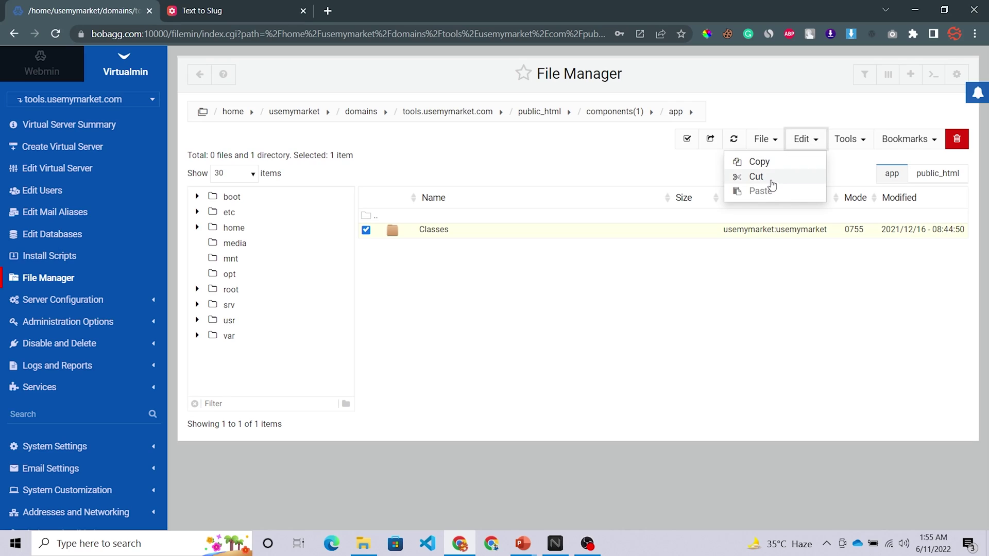
left_click(773, 178)
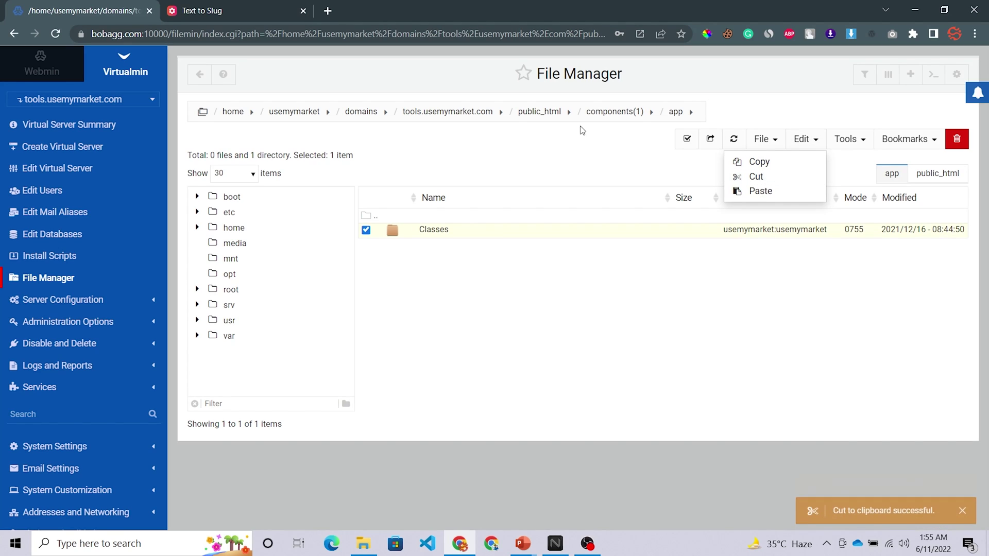
Paste Classes into components/app and go back to the Text to Slug page
left_click(553, 117)
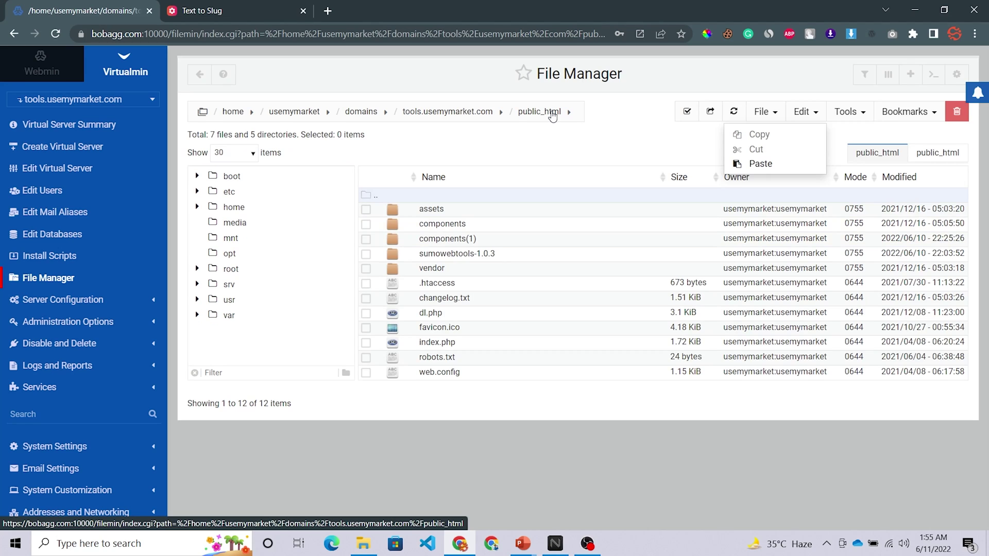
left_click(476, 224)
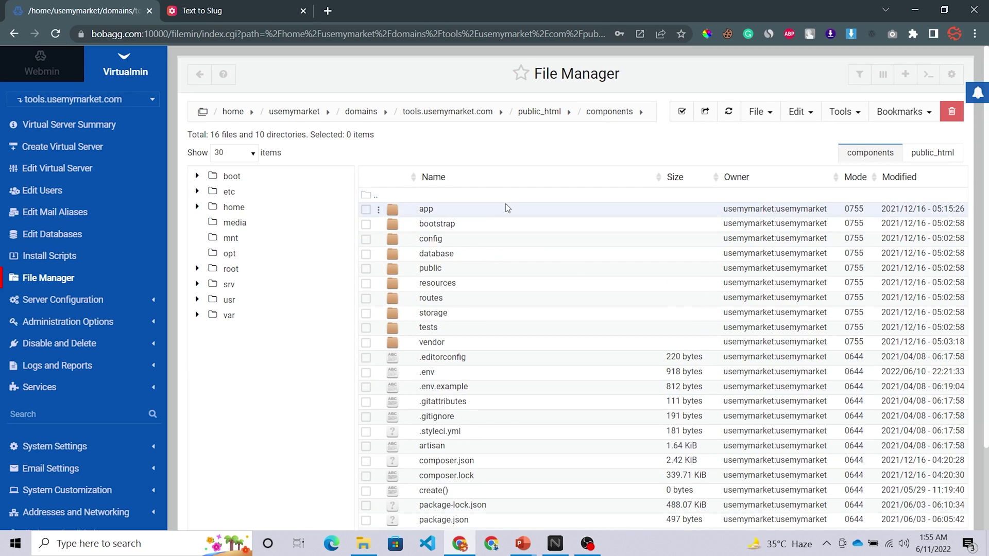
left_click(483, 208)
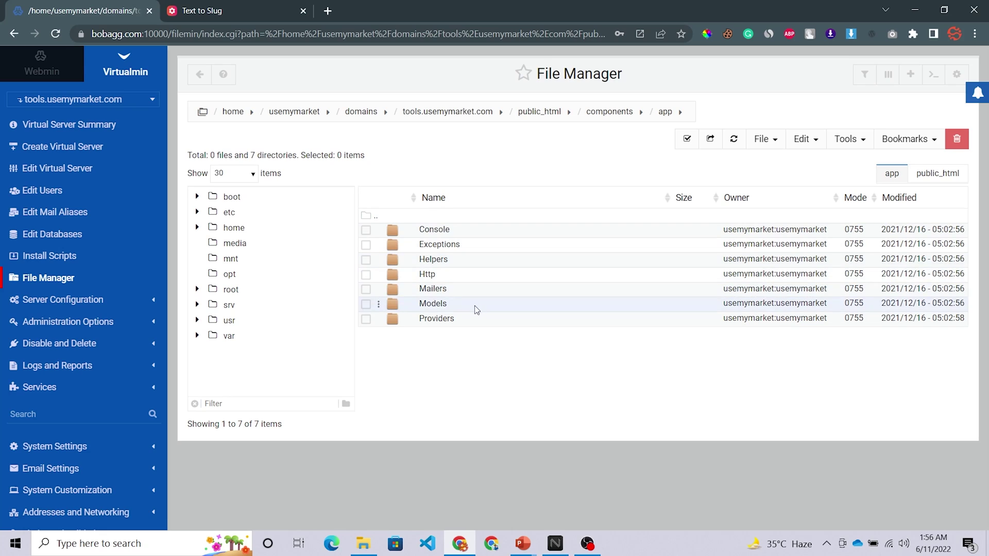
left_click(780, 135)
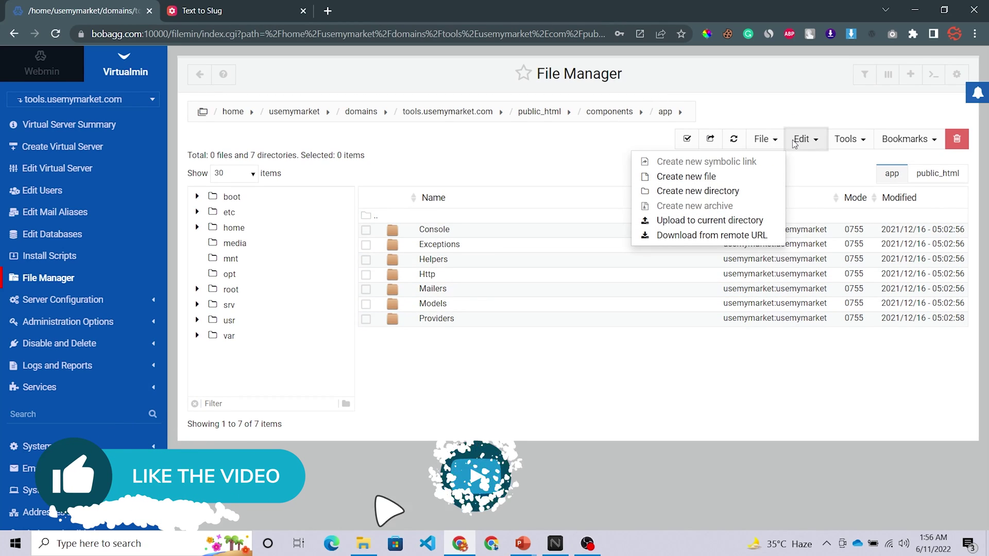
left_click(797, 140)
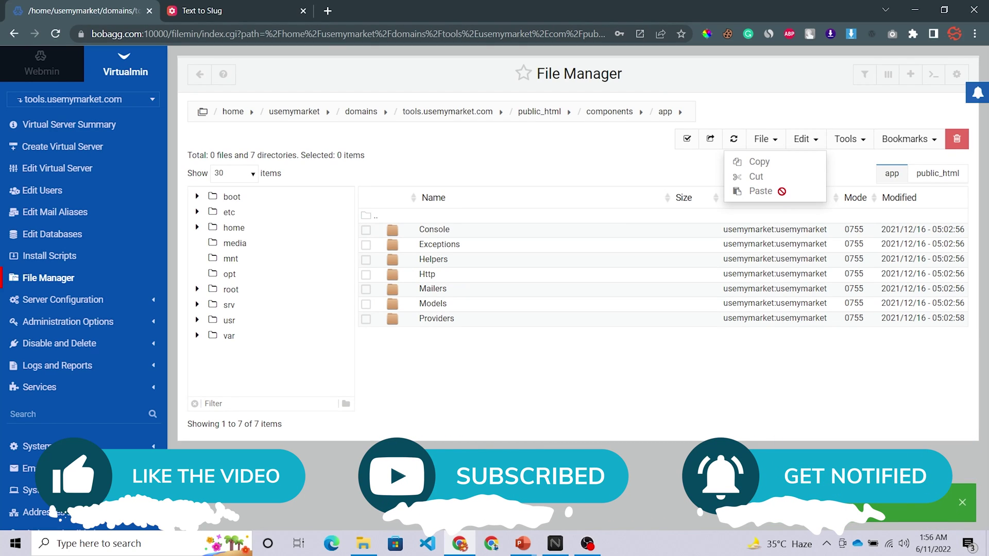
left_click(782, 192)
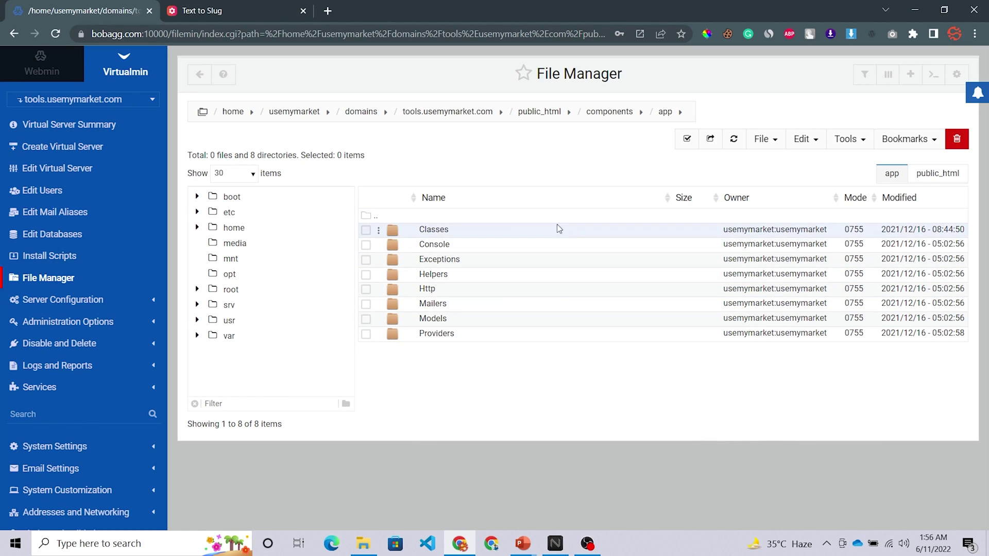
left_click(232, 5)
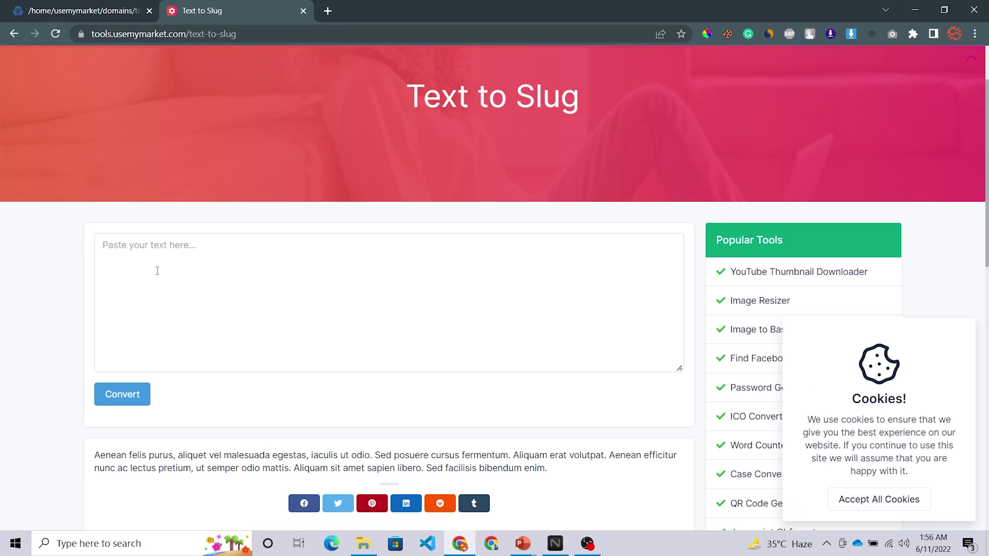
Convert the sample text 'hjyfgug uguyguu ugu' into a hyphenated slug with Text to Slug
left_click(159, 276)
type("hjyfgug ")
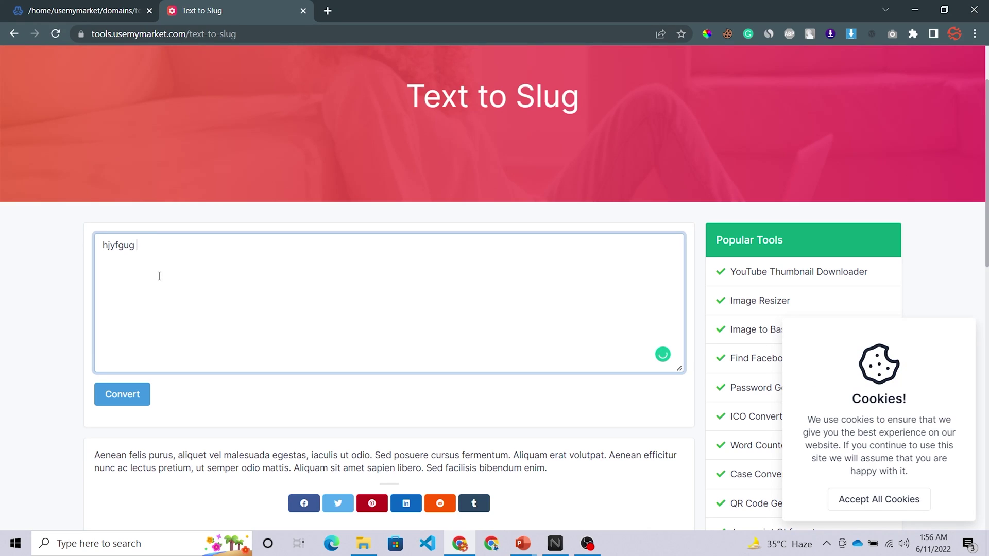
type("uguyguu ugu")
left_click(137, 385)
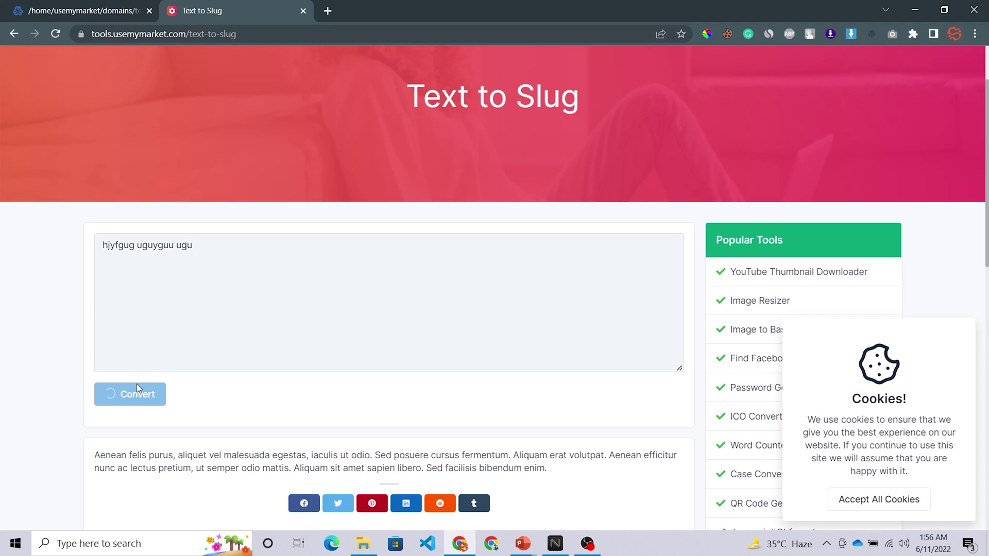
scroll(137, 389, "down", 3)
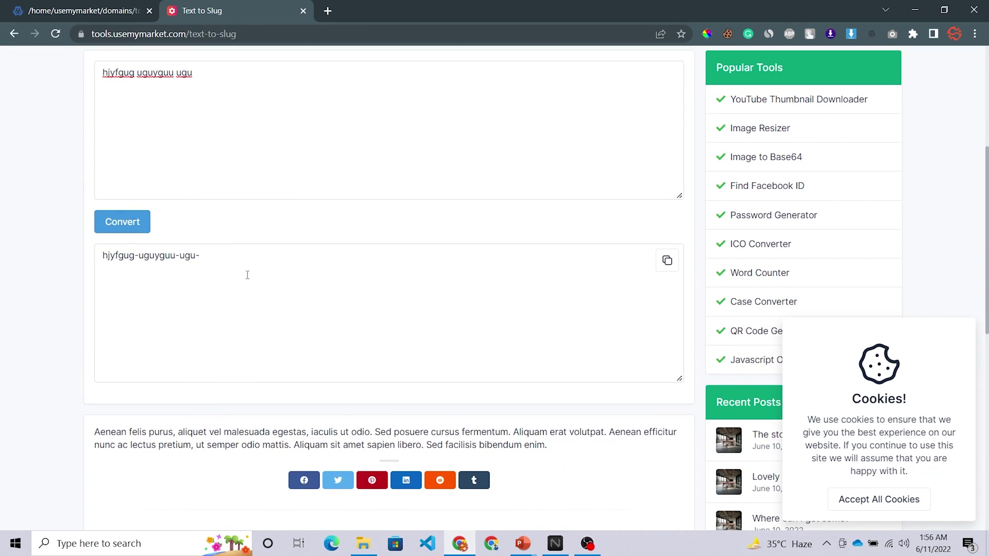
scroll(247, 276, "up", 5)
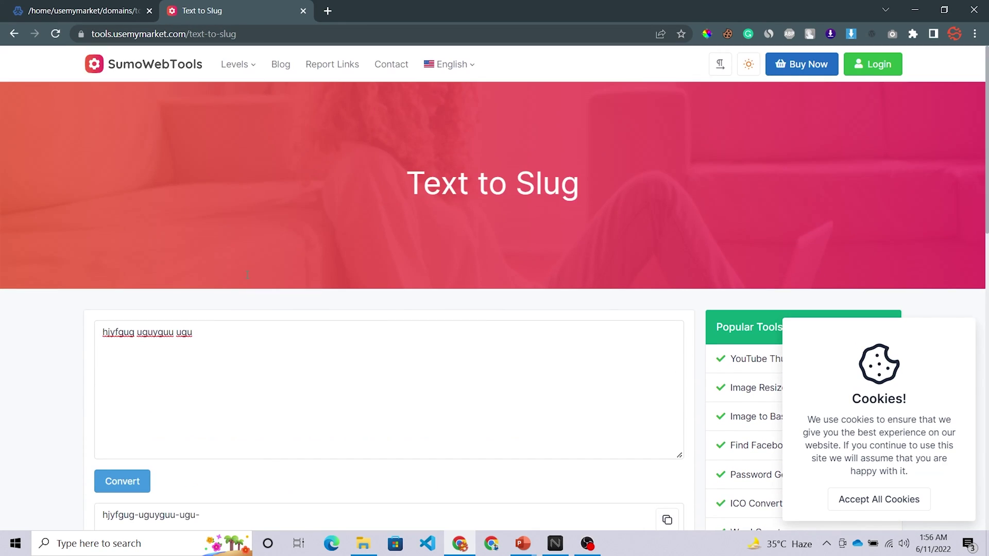
Return to the SumoWebTools home page and open the JPG to PNG tool
left_click(144, 80)
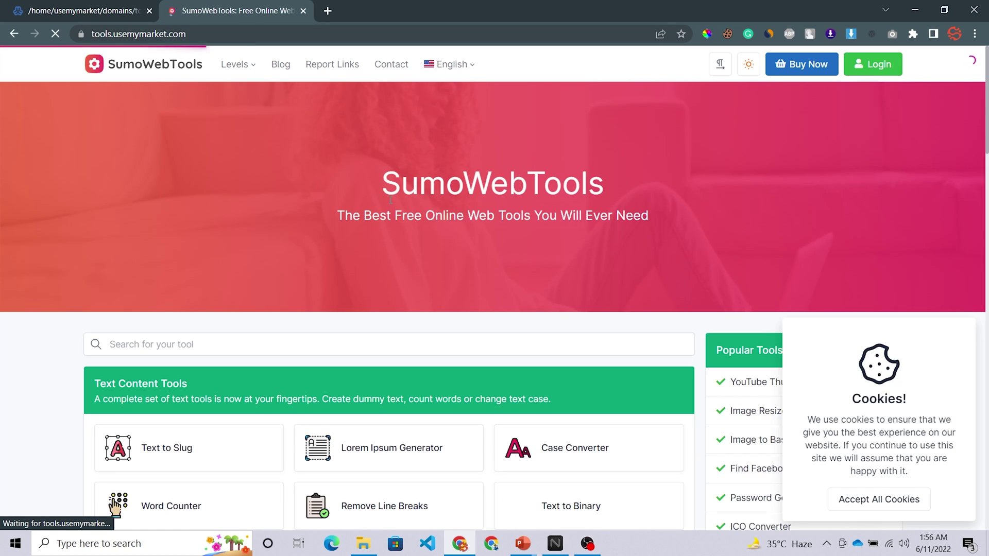
scroll(391, 205, "down", 10)
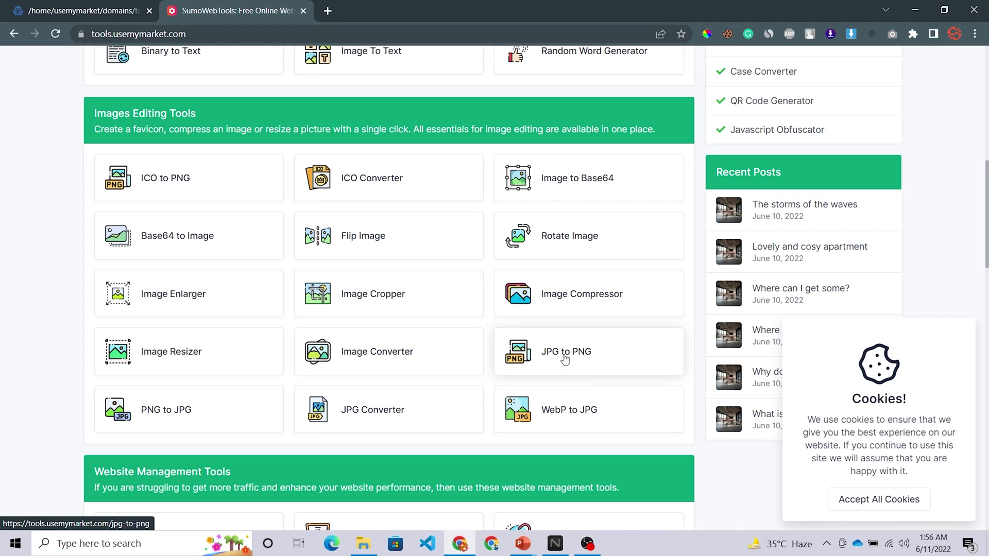
left_click(578, 364)
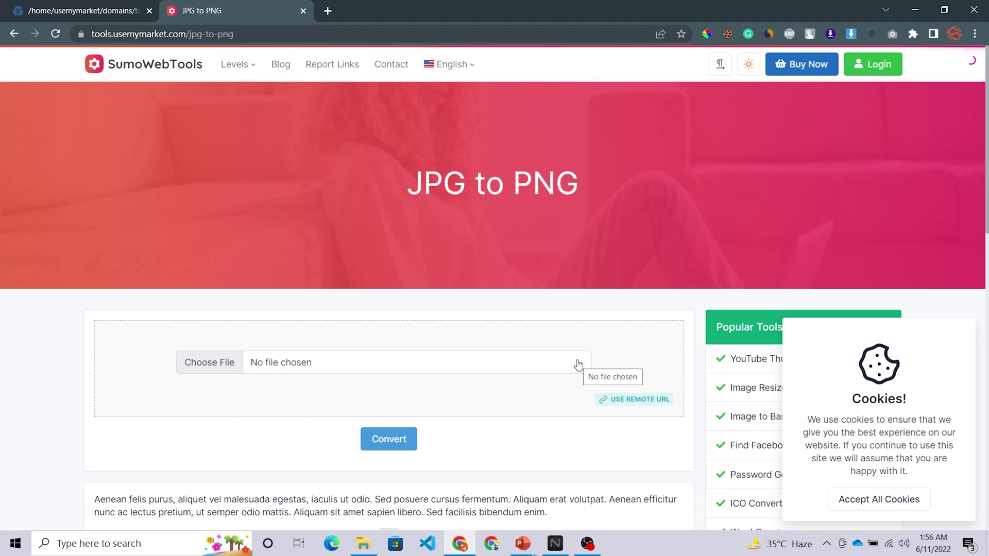
Choose songcharts.jpg from the Downloads folder as the image to convert
left_click(208, 366)
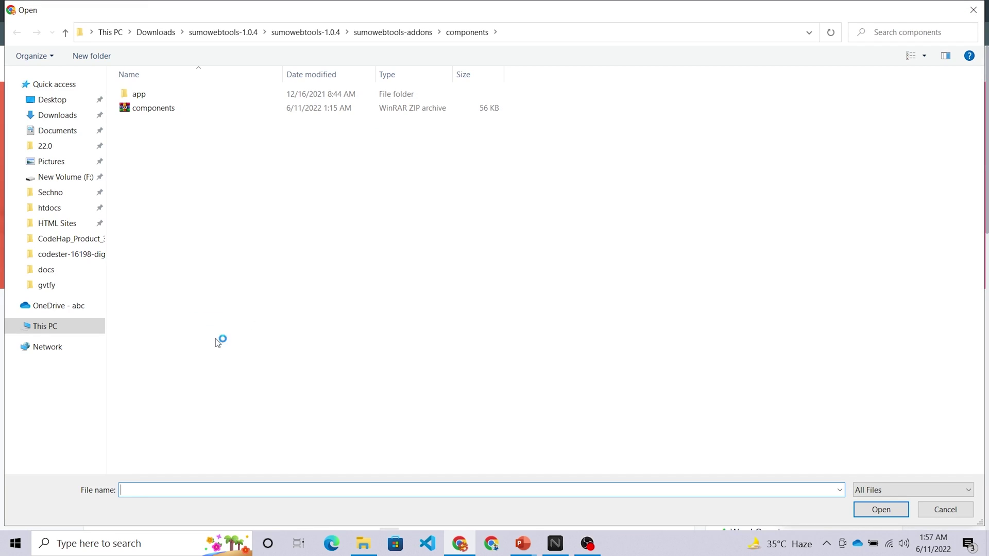
left_click(58, 116)
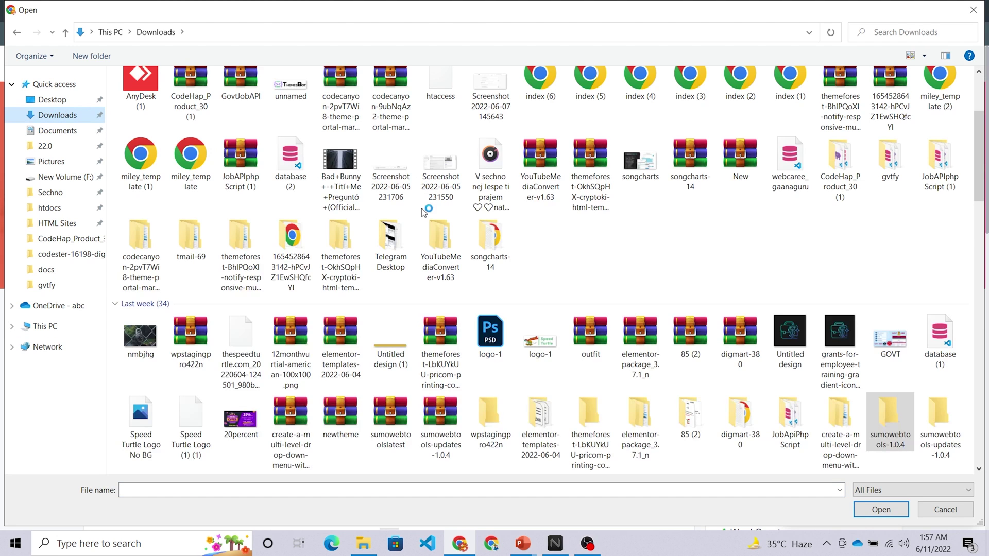
scroll(424, 212, "up", 2)
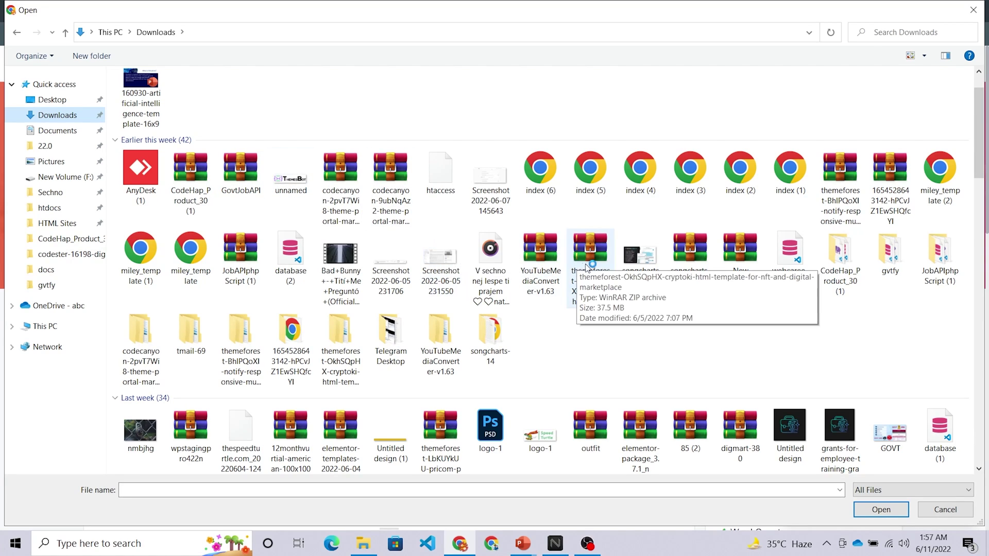
double_click(642, 264)
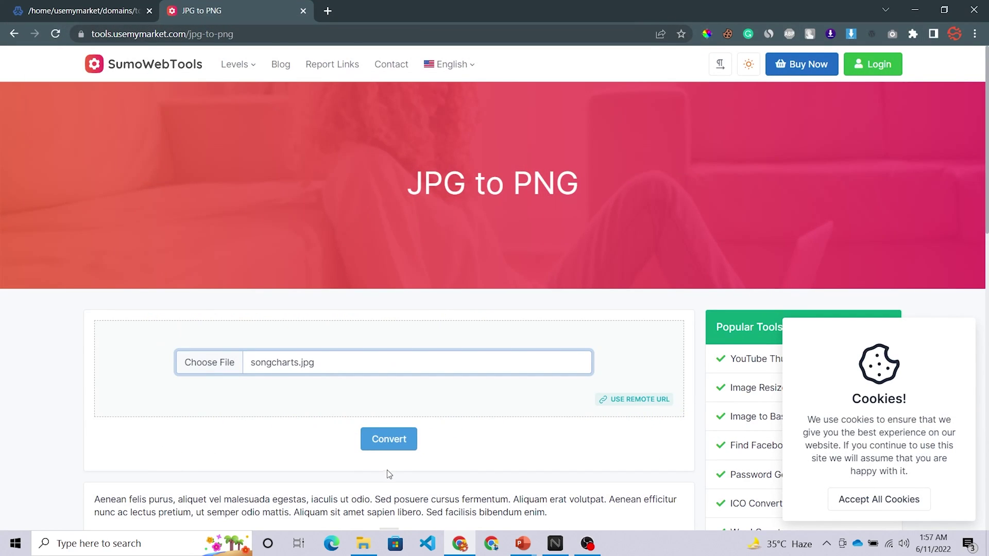
left_click(377, 446)
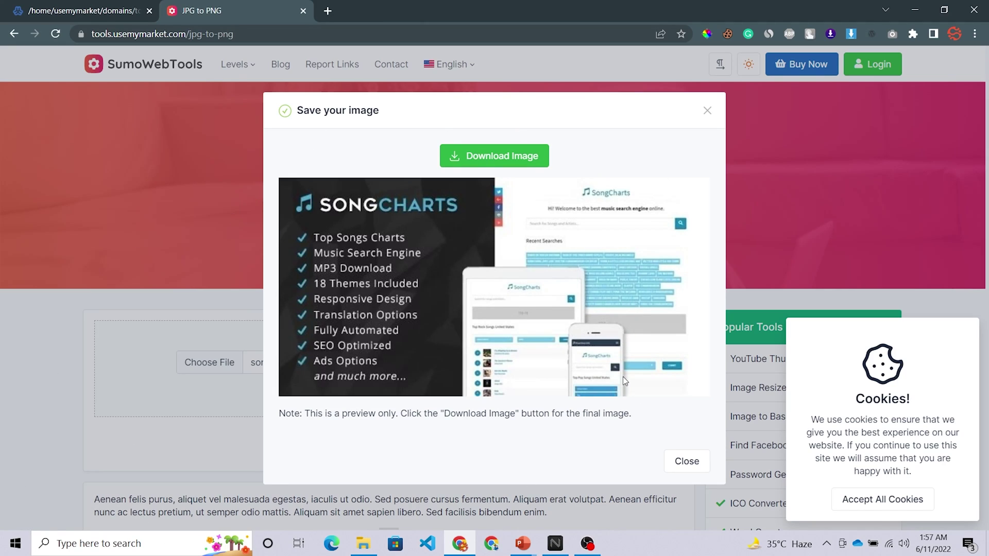
left_click(688, 462)
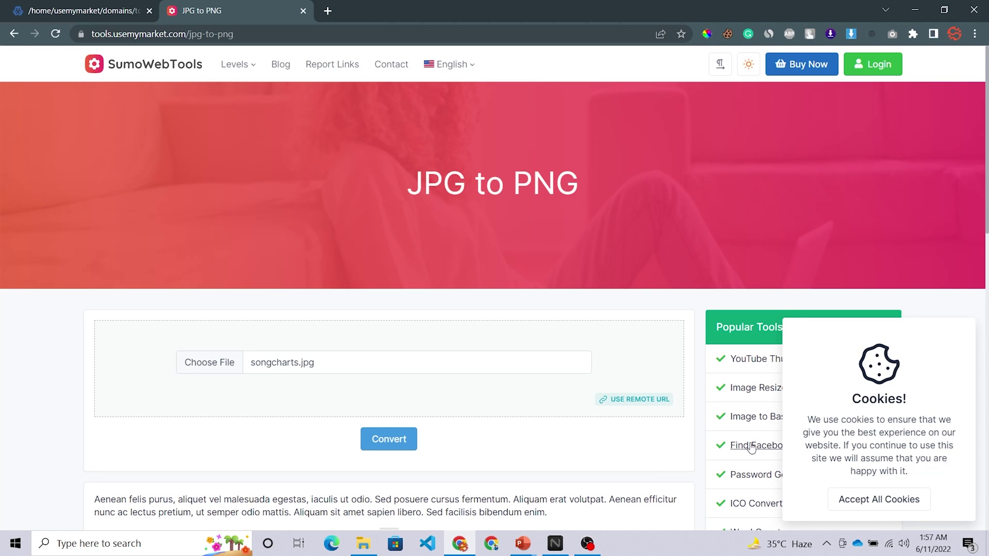